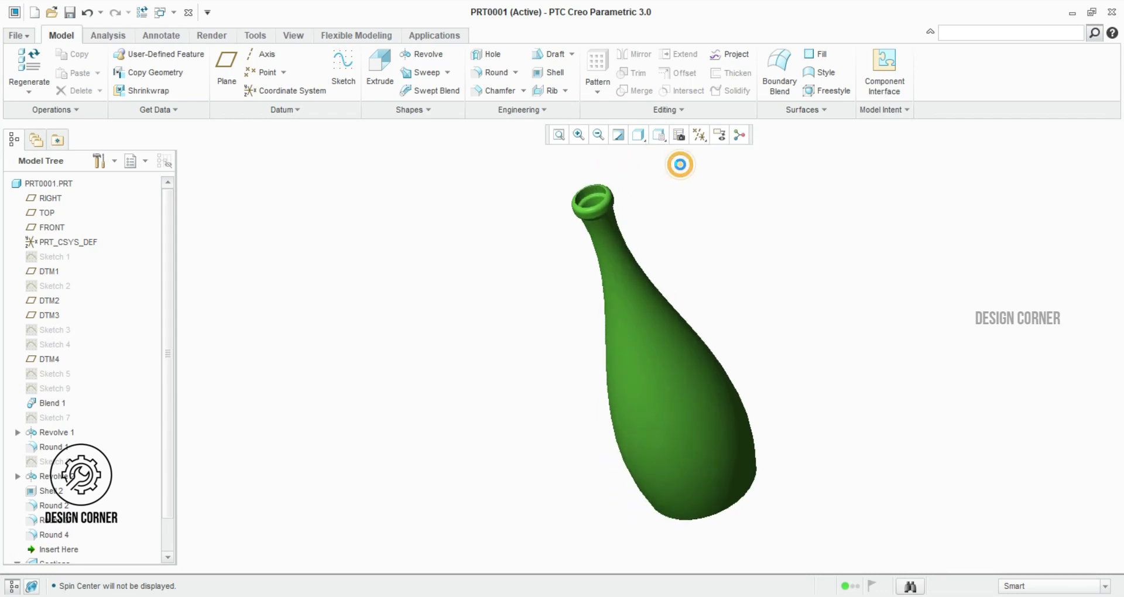
mouse_move(666, 285)
middle_down()
mouse_move(667, 261)
mouse_move(635, 205)
mouse_move(680, 195)
mouse_move(700, 270)
mouse_move(808, 223)
mouse_move(778, 281)
mouse_move(682, 213)
mouse_move(667, 246)
mouse_move(687, 276)
mouse_move(700, 219)
mouse_move(753, 237)
mouse_move(724, 242)
middle_up()
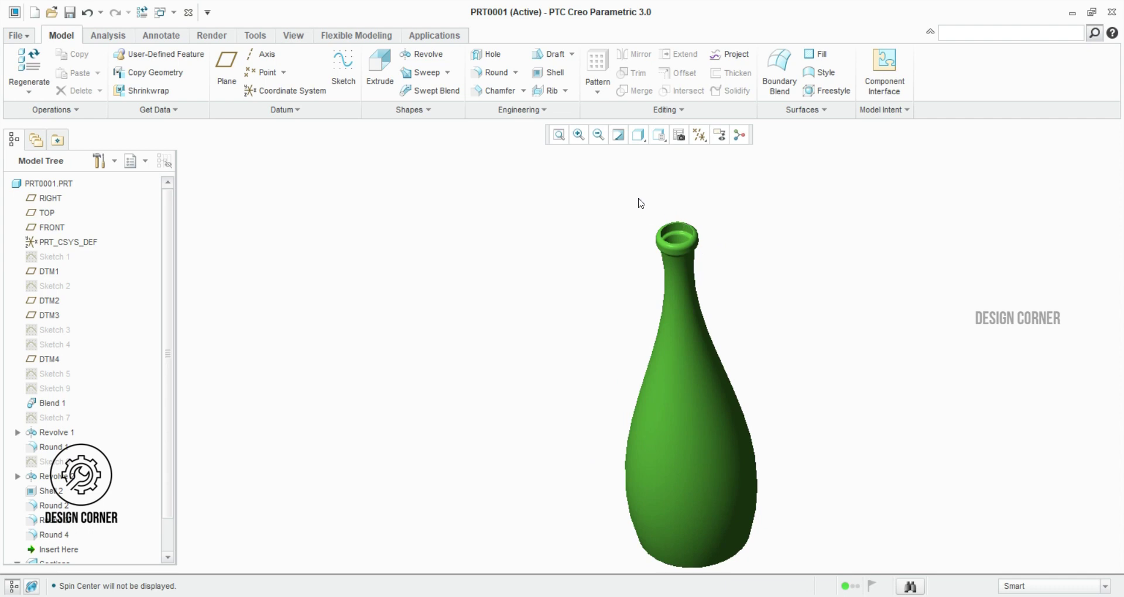
click(660, 135)
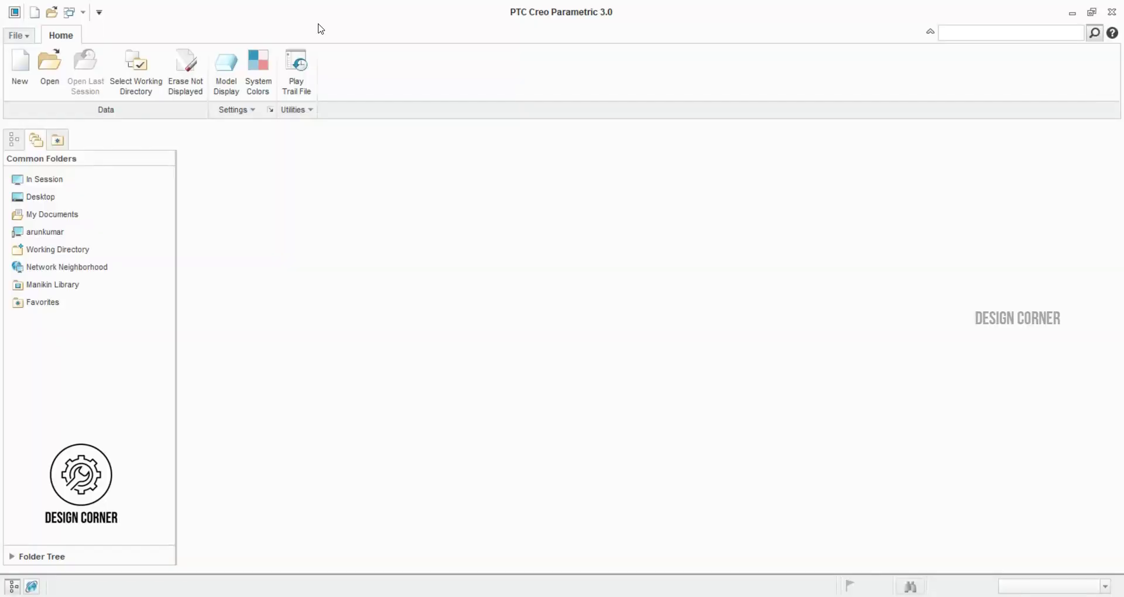
Create a new solid part named WATER_BOTTLE using the mmns_part_solid template instead of the default one
click(16, 79)
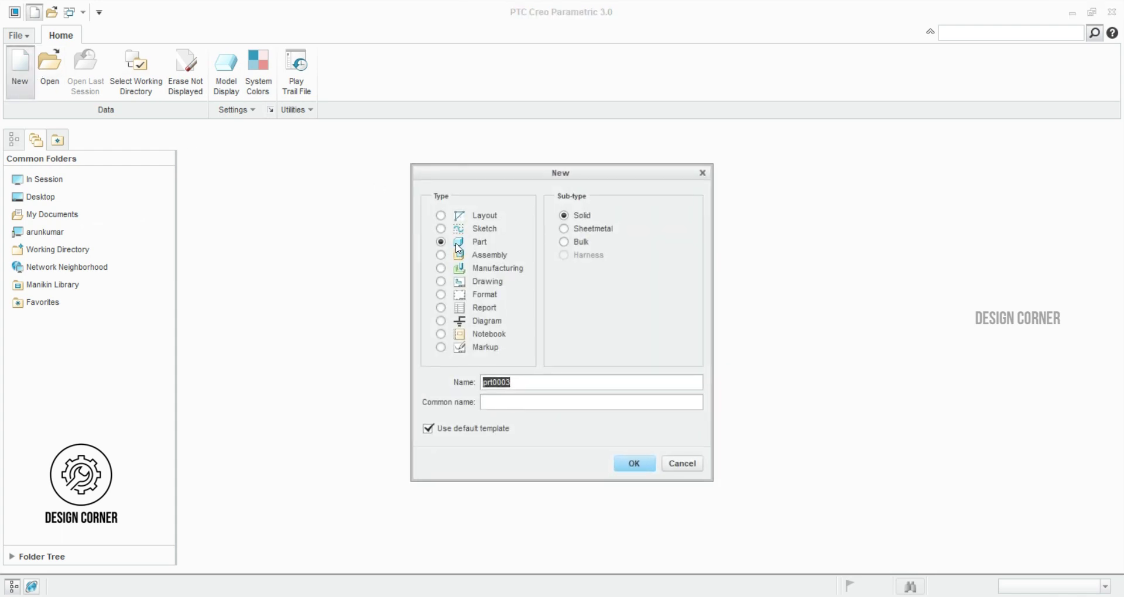
double_click(525, 381)
text(WATER_BOTTLE)
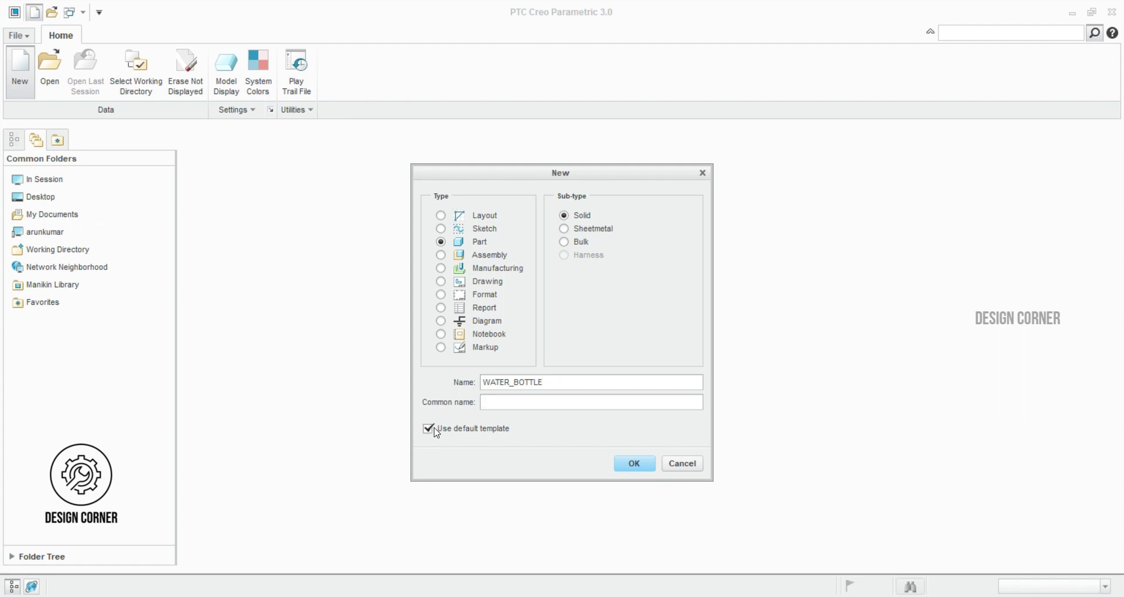
click(635, 464)
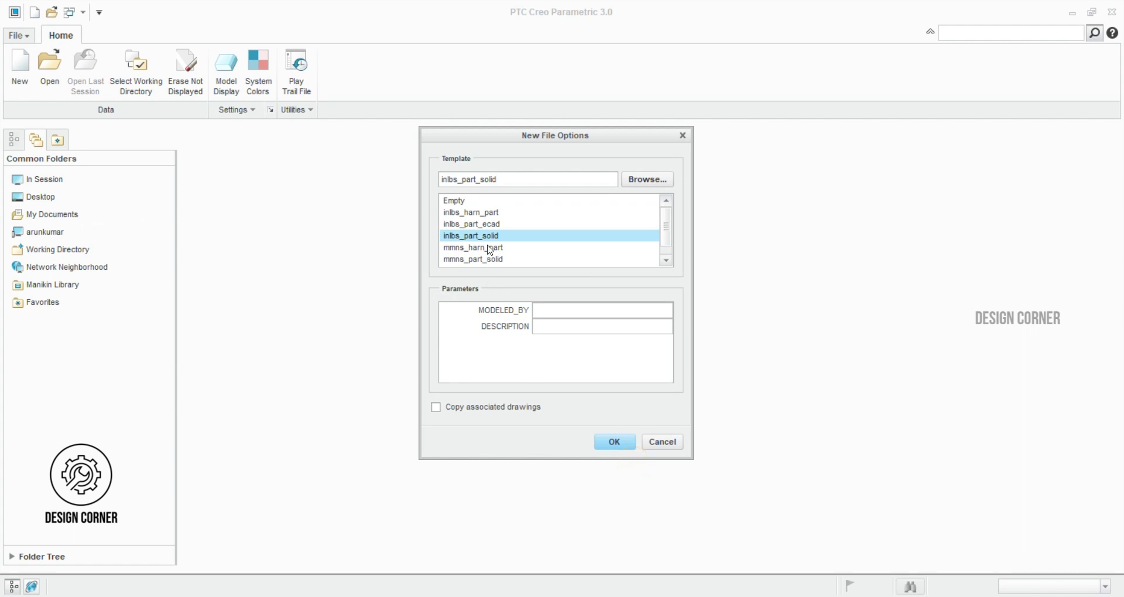
scroll(490, 250, down, 1)
click(463, 248)
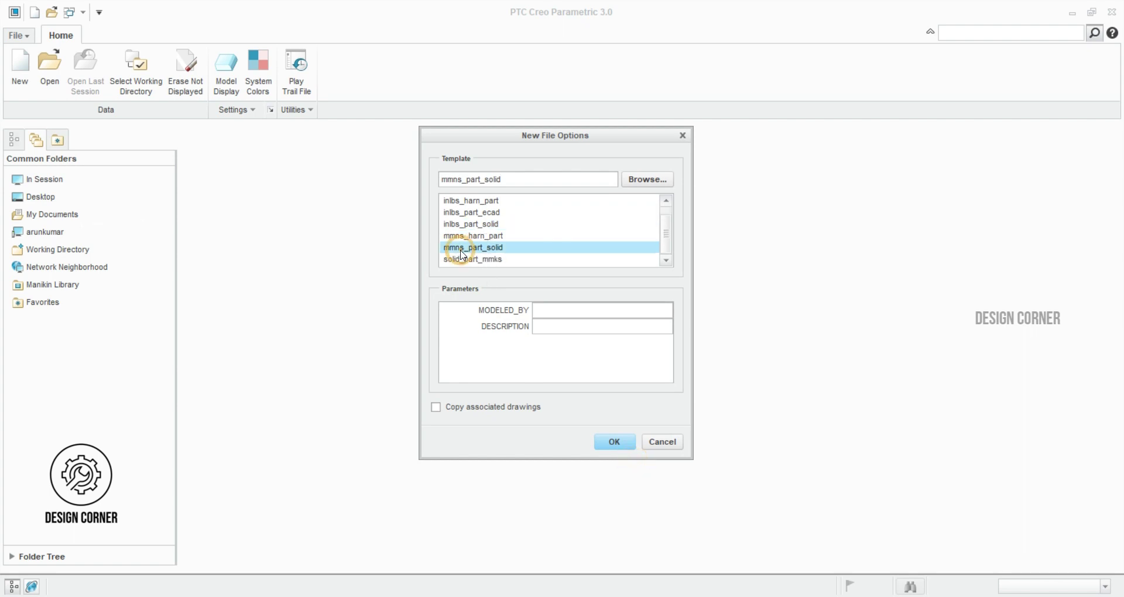
click(614, 443)
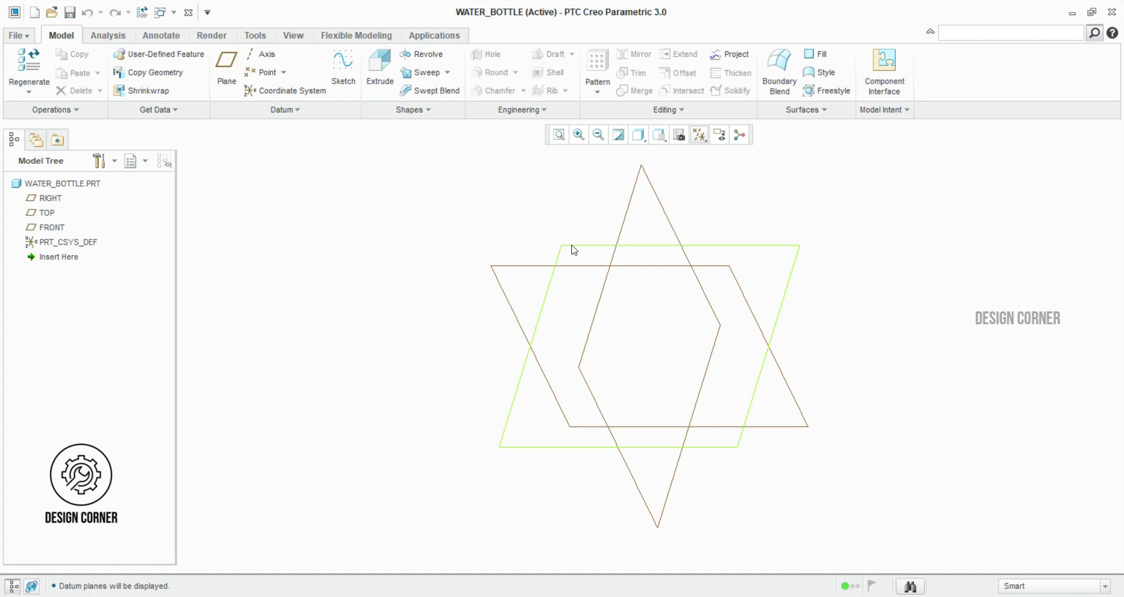
Start a sketch on the TOP plane, orient it to 2D and draw a circle centred on the origin
click(572, 245)
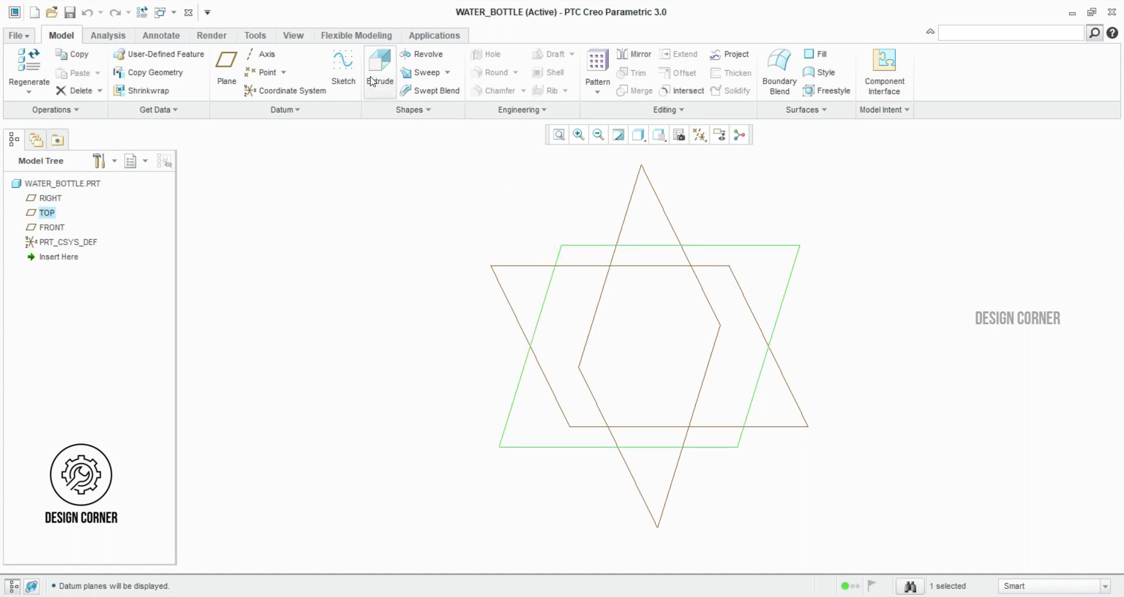
click(343, 64)
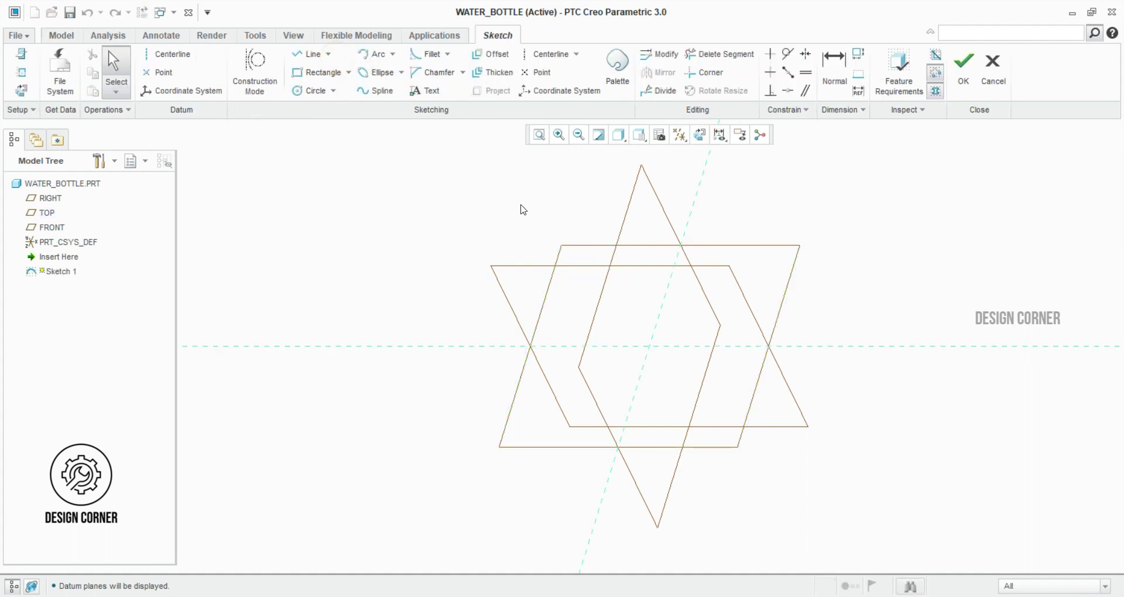
click(21, 89)
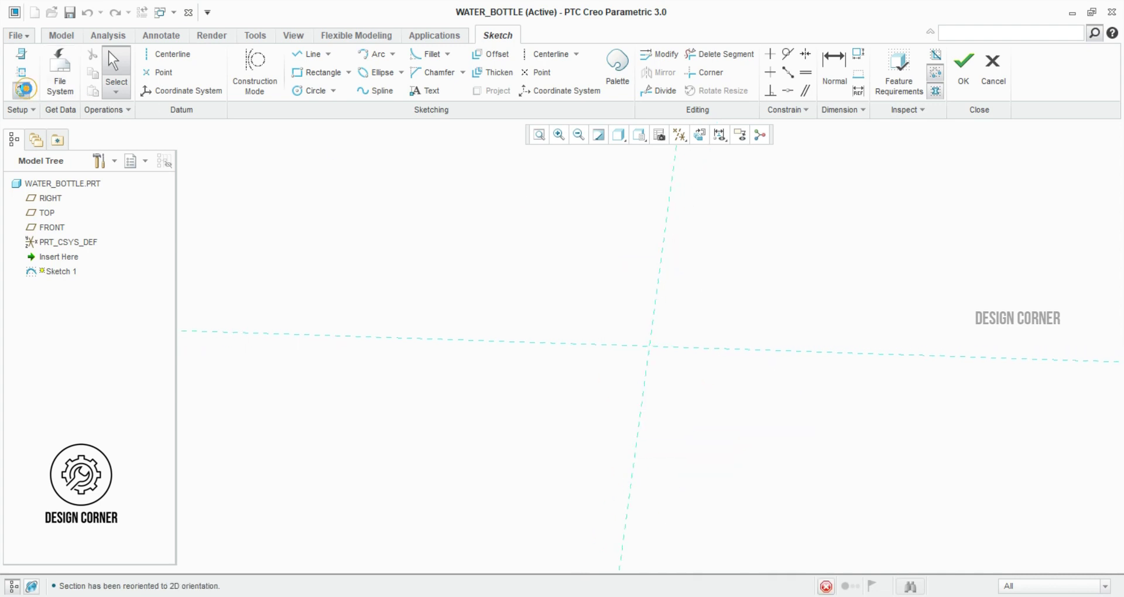
click(299, 91)
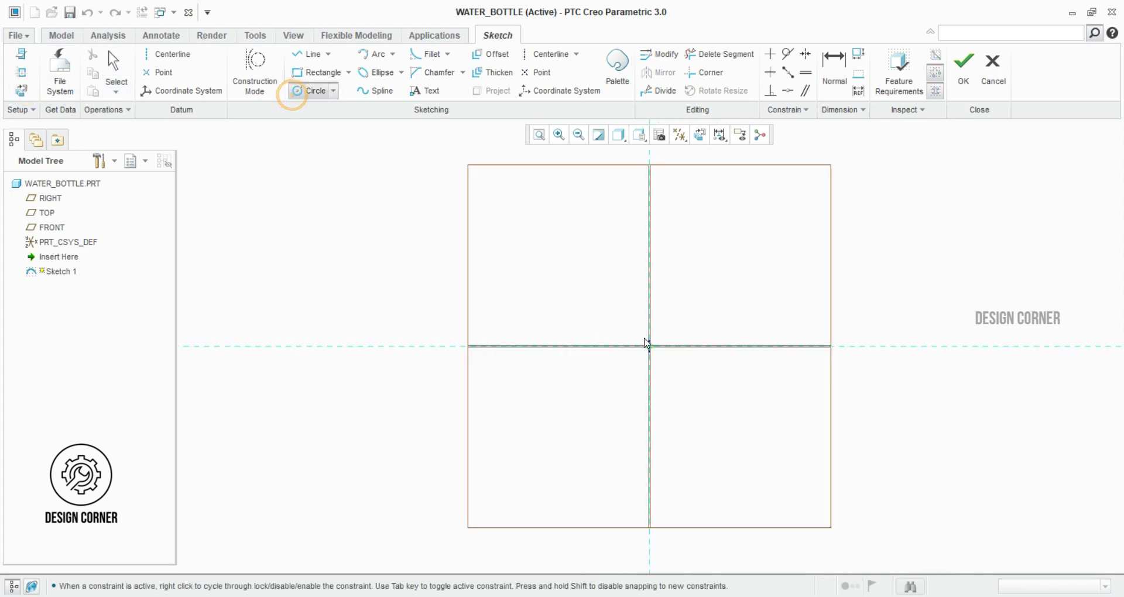
click(649, 347)
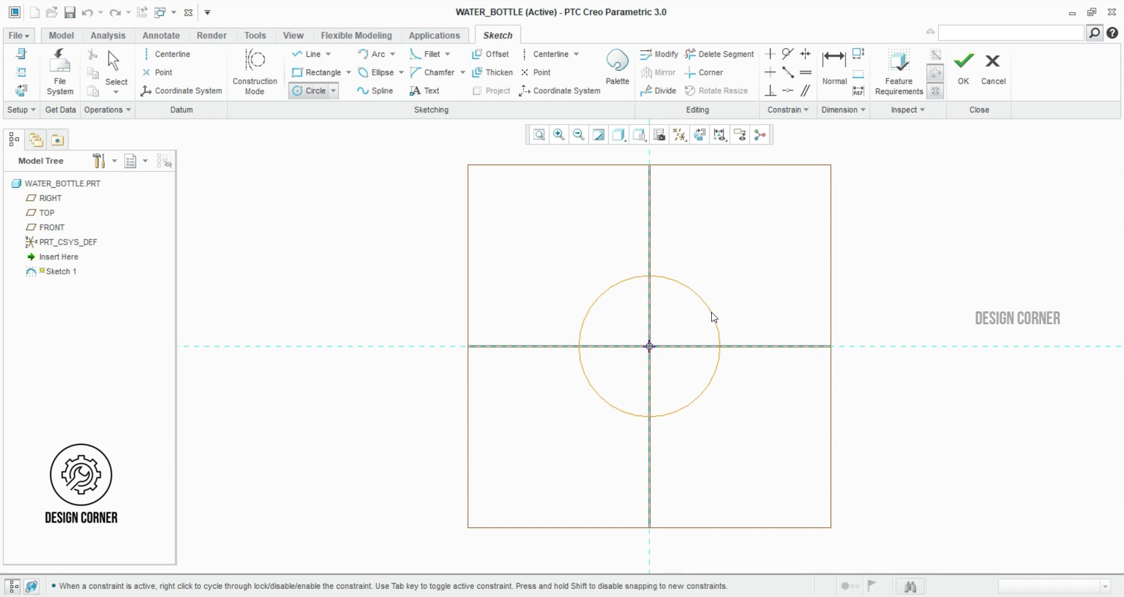
click(724, 318)
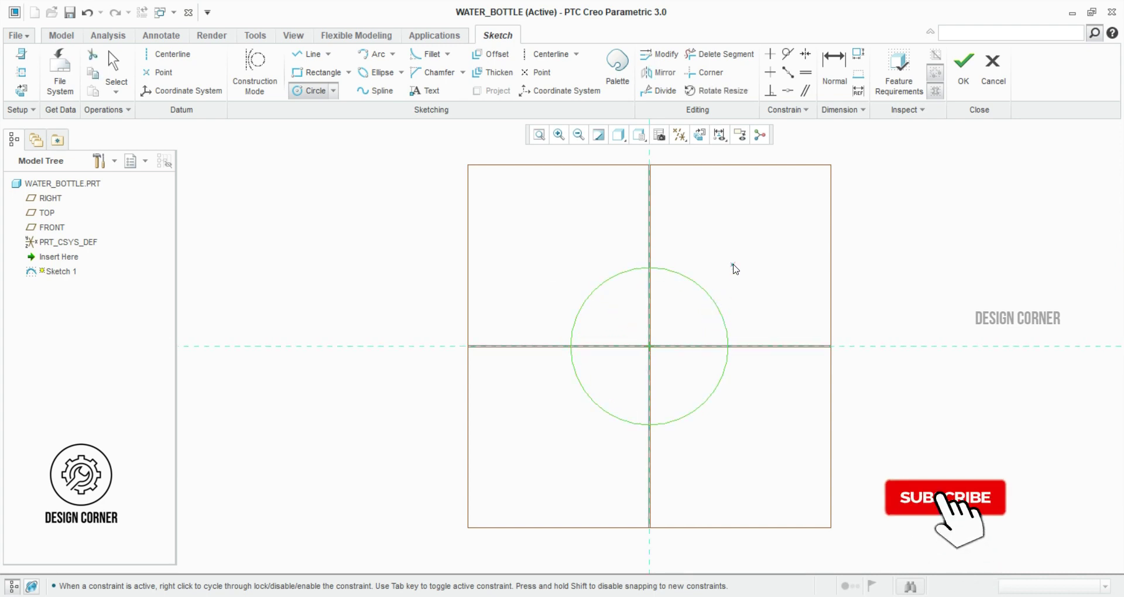
middle_click(735, 270)
Set the circle's diameter to 34 mm and finish the sketch
double_click(542, 269)
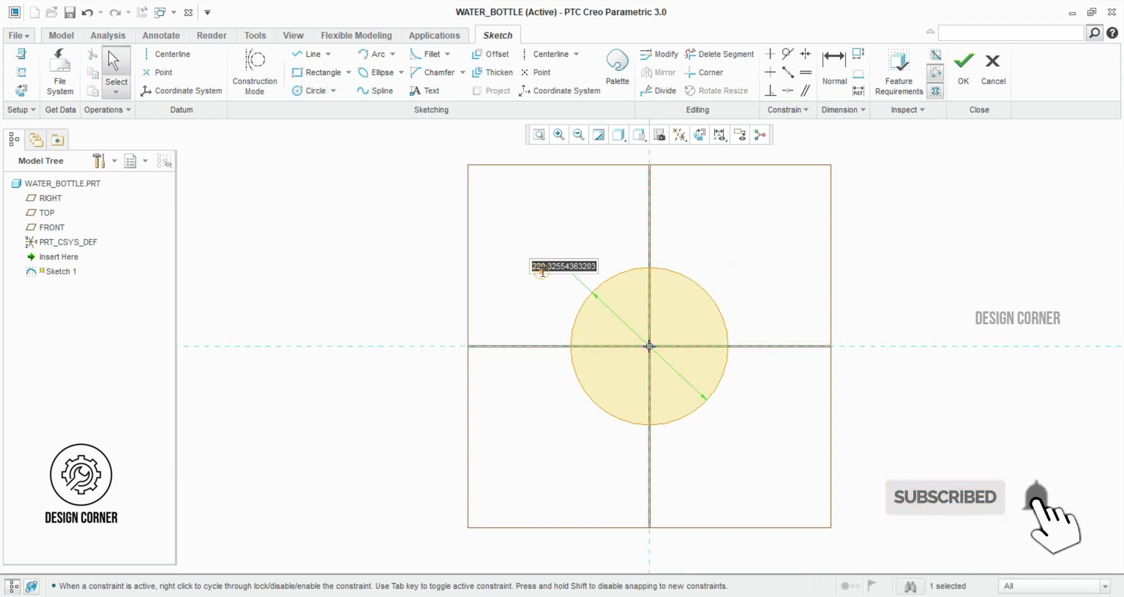
text(34)
key(Return)
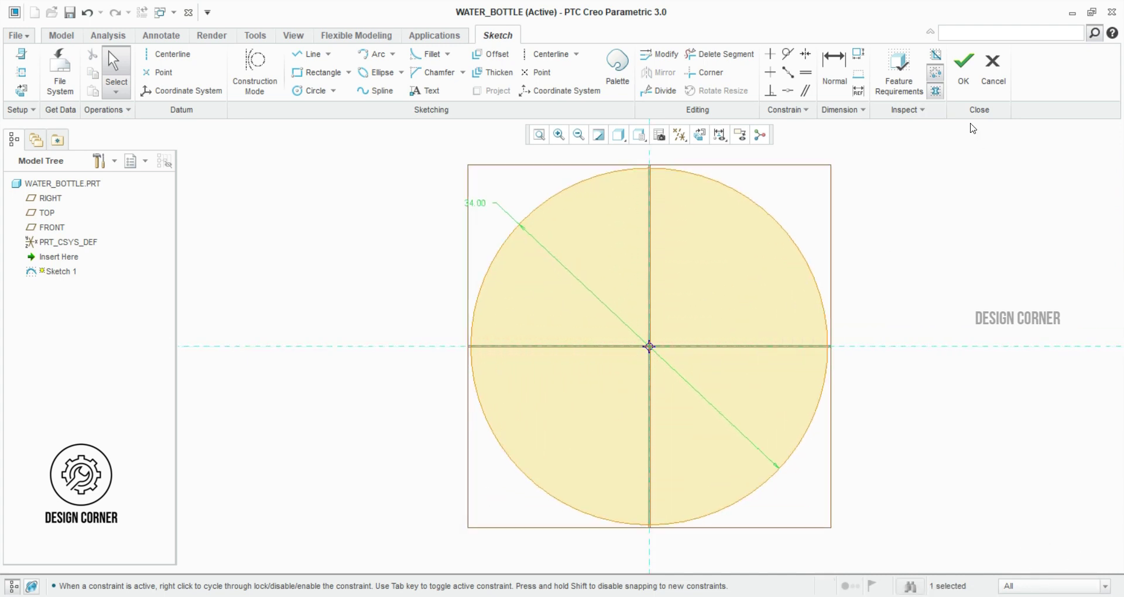
click(967, 77)
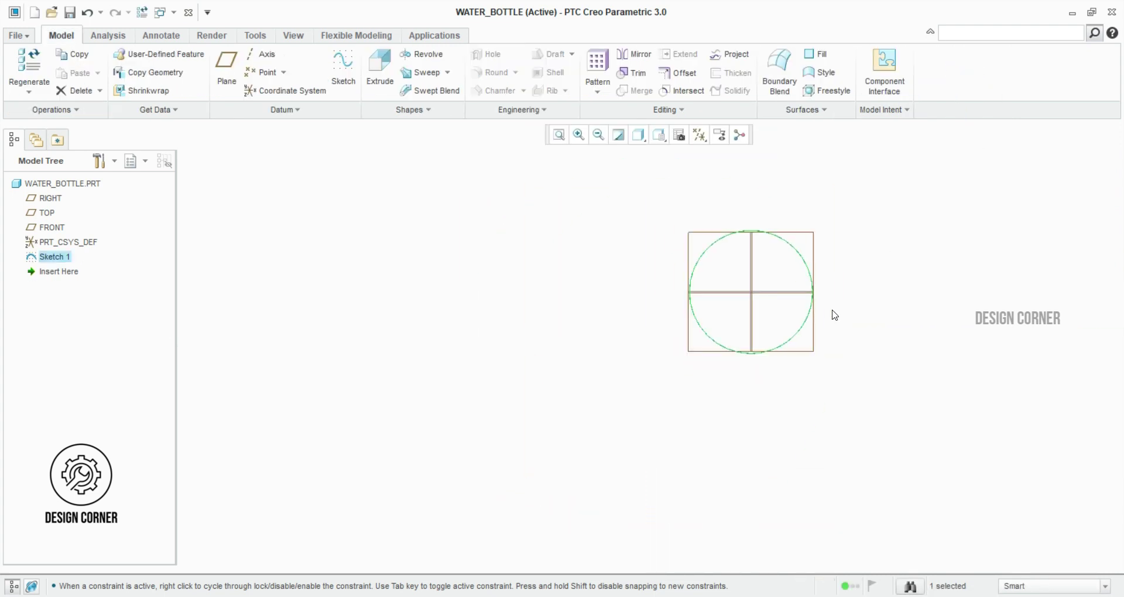
Start a datum plane offset from TOP and pull it to the opposite side, about 41.1 mm away
middle_drag(832, 283, 815, 256)
click(894, 236)
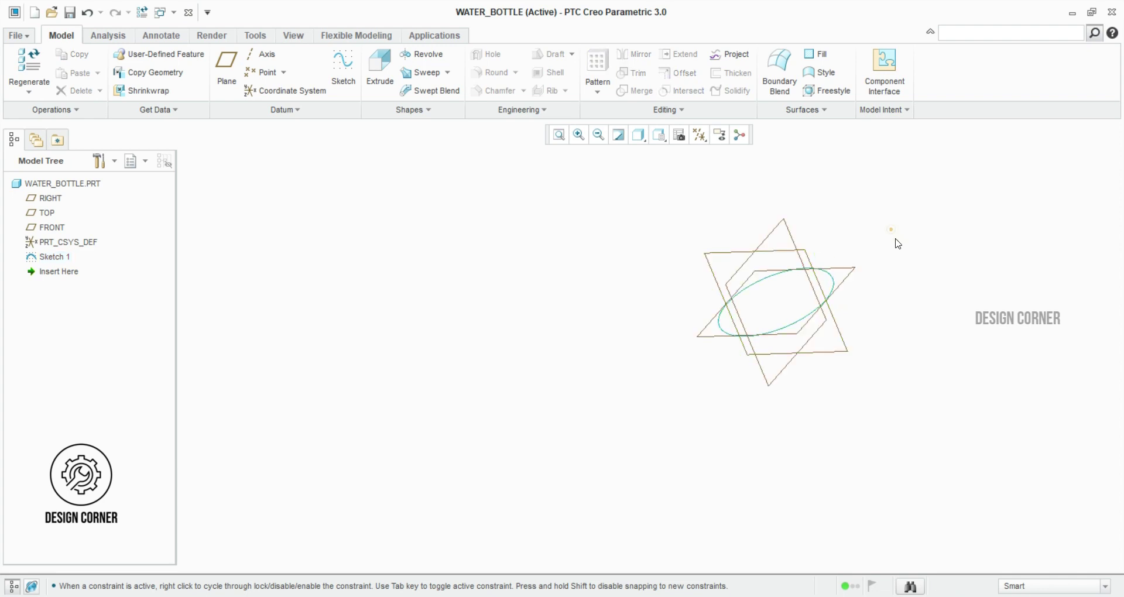
scroll(900, 257, up, 2)
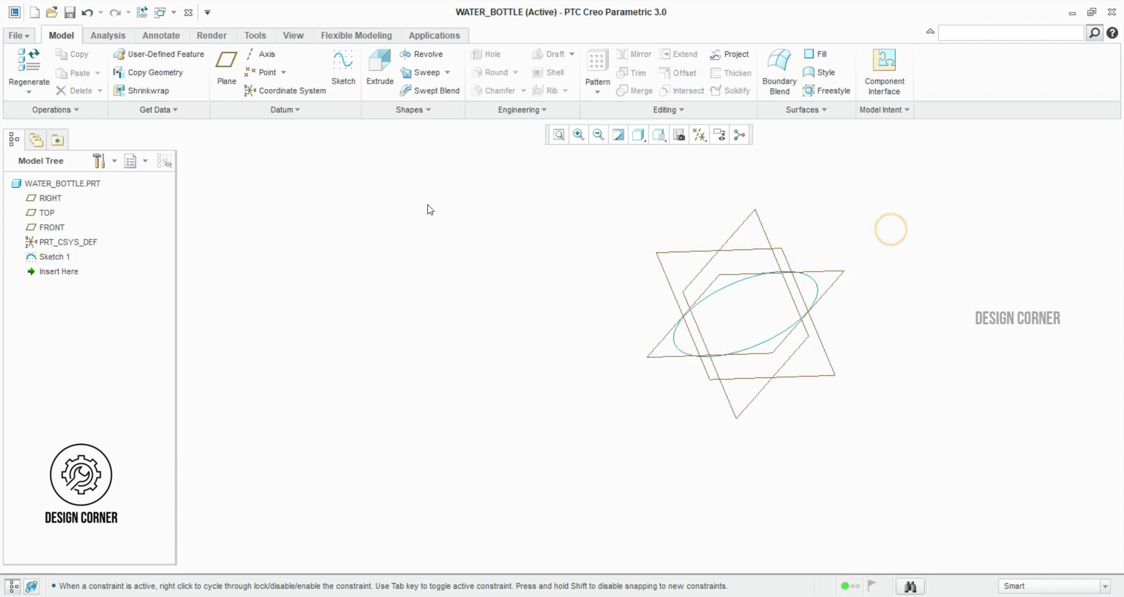
click(48, 213)
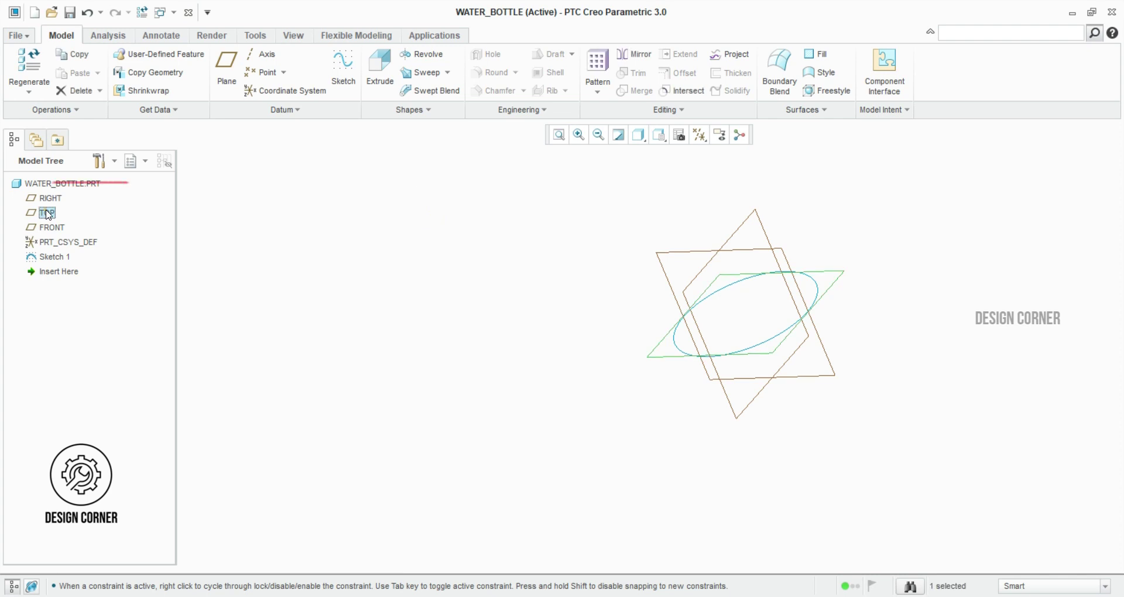
click(49, 214)
click(225, 64)
scroll(786, 285, down, 4)
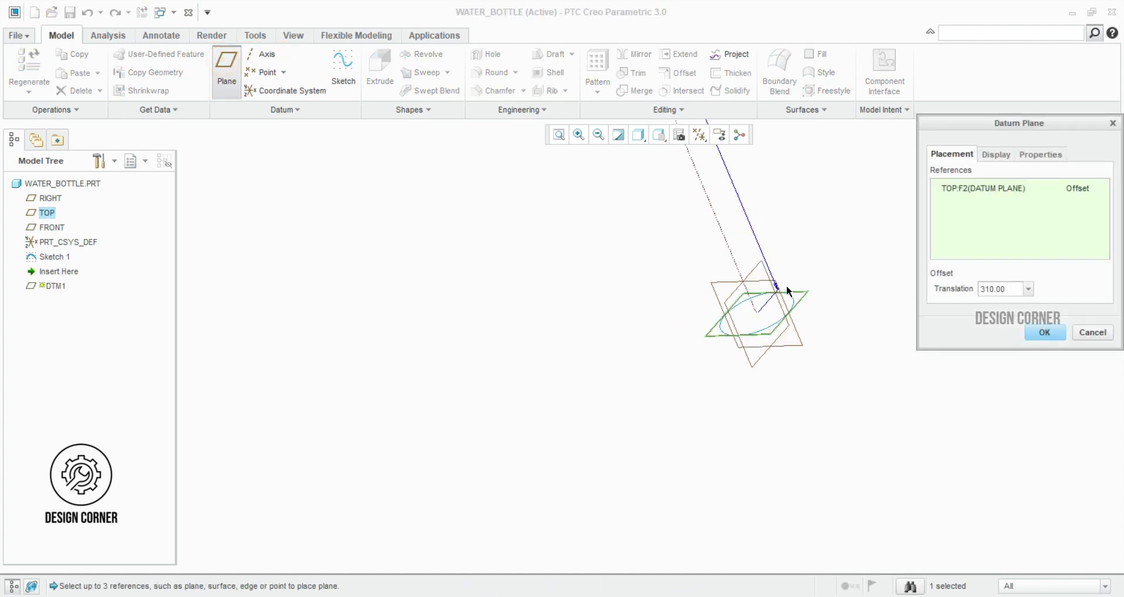
drag(730, 171, 789, 302)
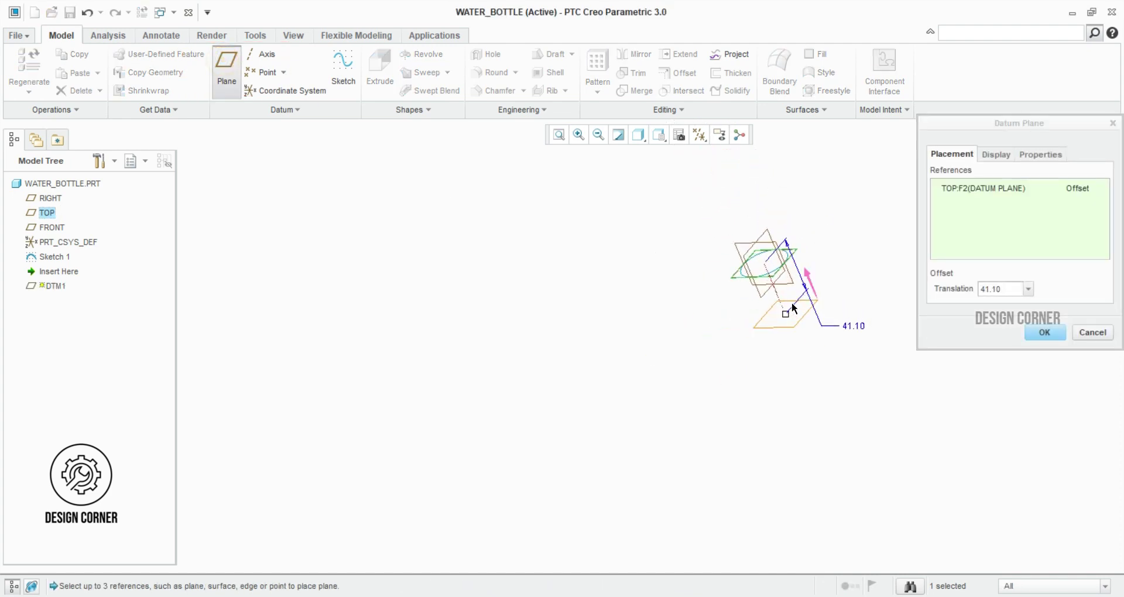
scroll(791, 303, up, 1)
Set the new datum plane's offset from TOP to 14 mm and create it
drag(1006, 289, 975, 289)
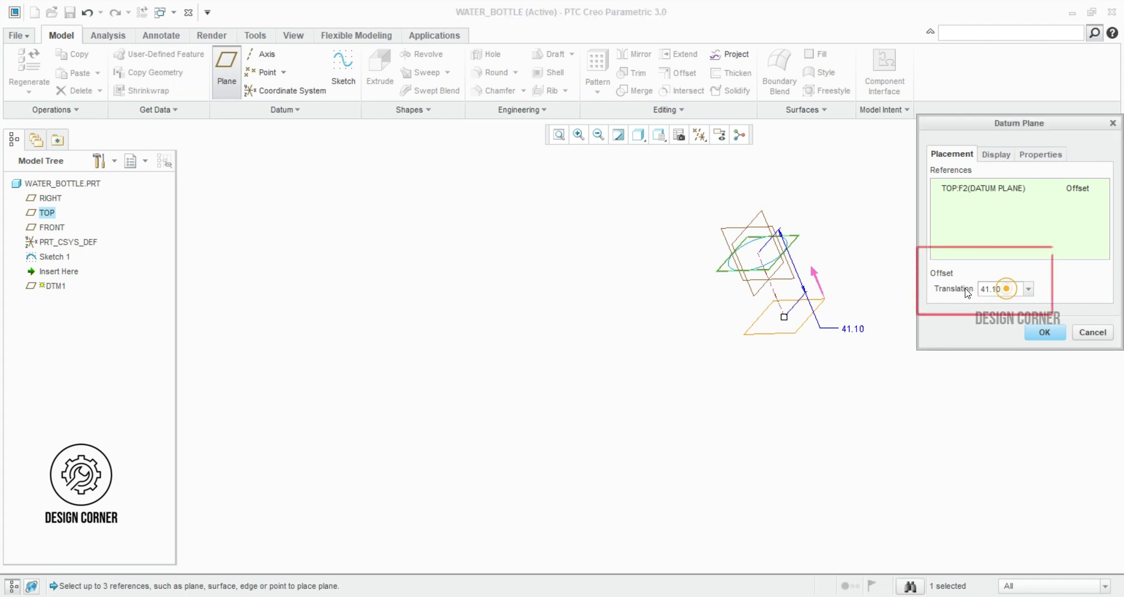
click(1002, 287)
text(14)
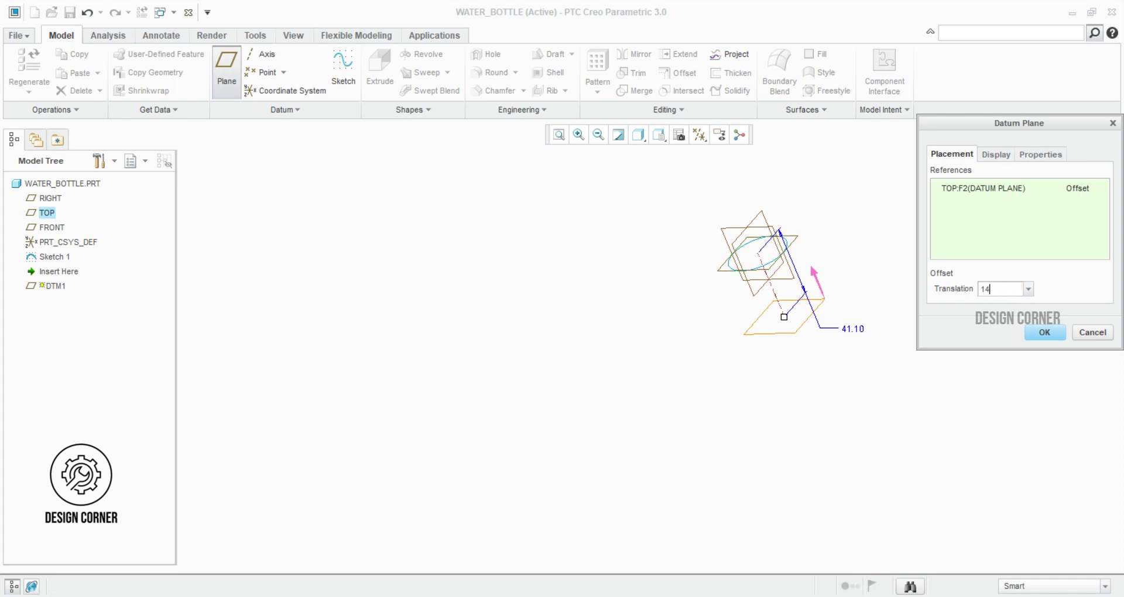
click(1045, 332)
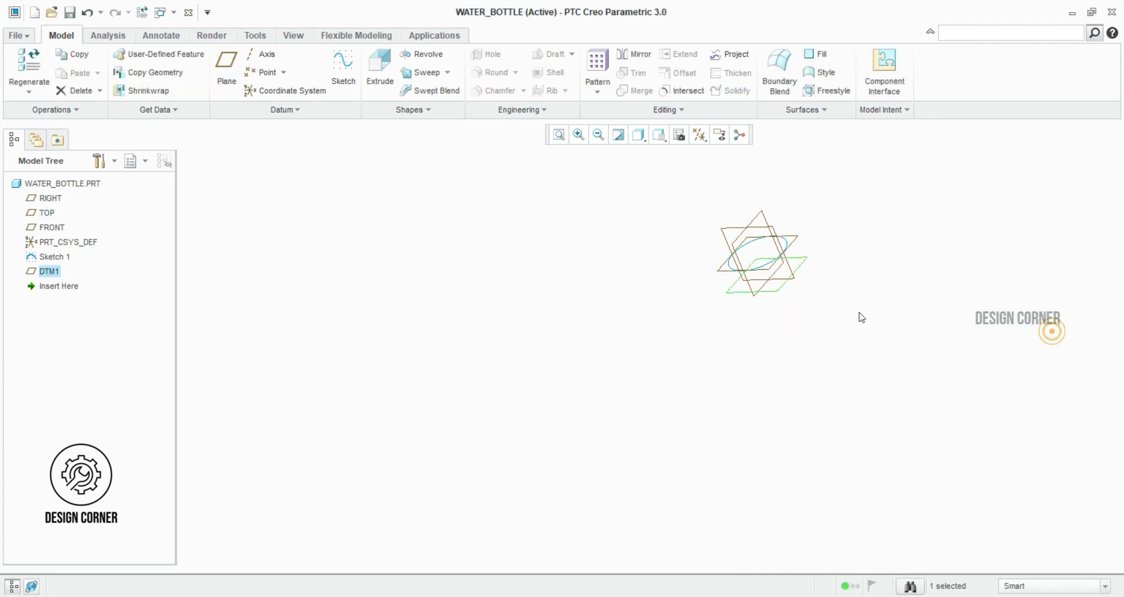
Start a sketch on plane DTM1 and draw a circle about 19.55 mm in diameter centred on the origin
click(843, 252)
click(801, 263)
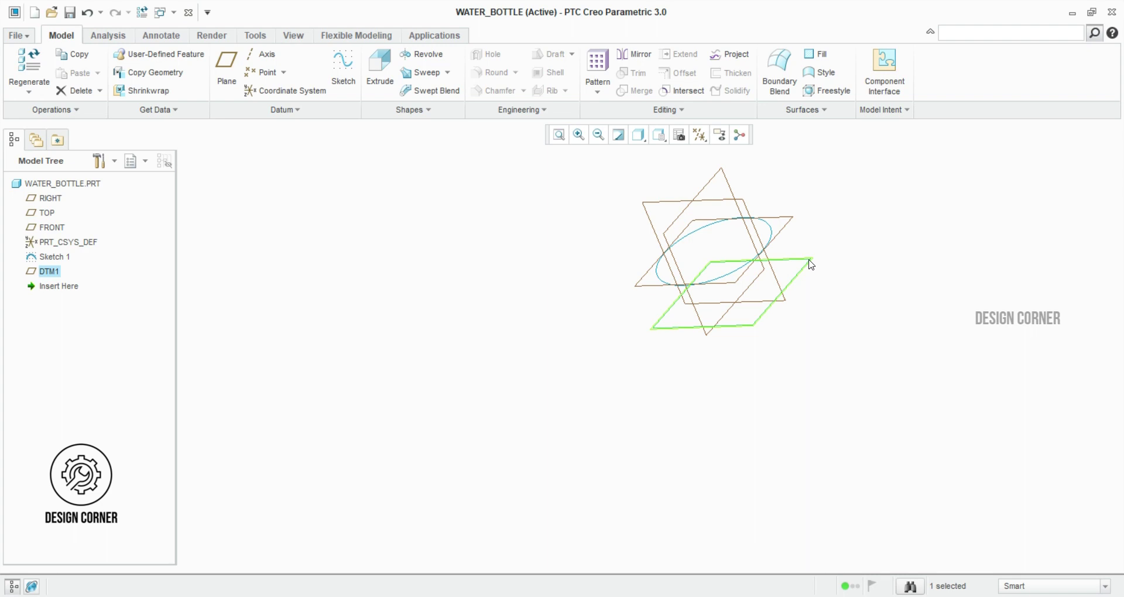
click(343, 66)
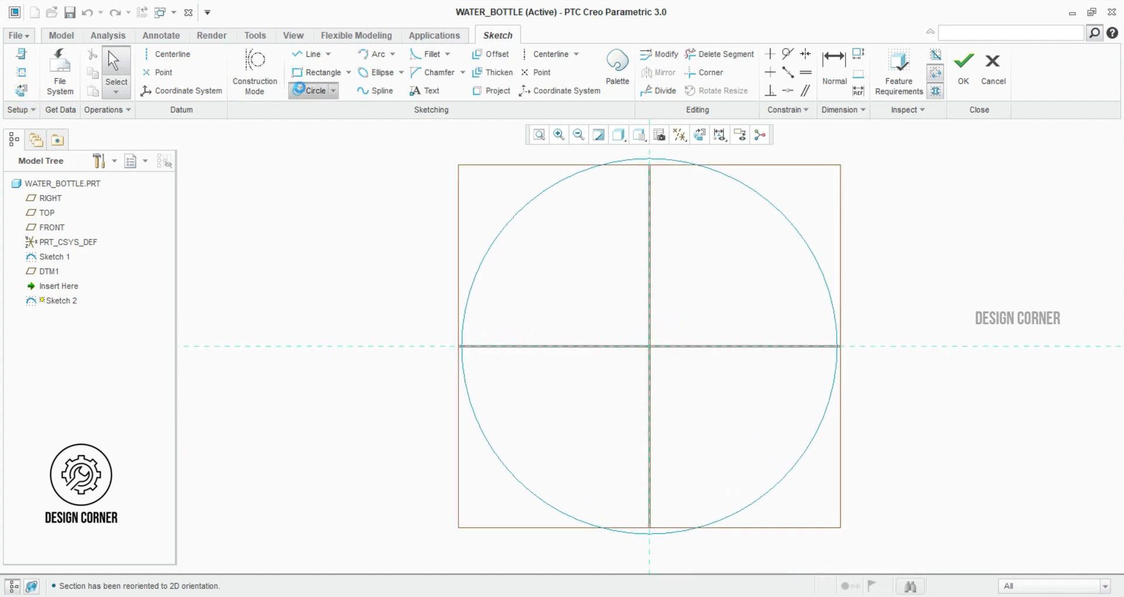
click(300, 90)
click(653, 346)
scroll(704, 344, up, 2)
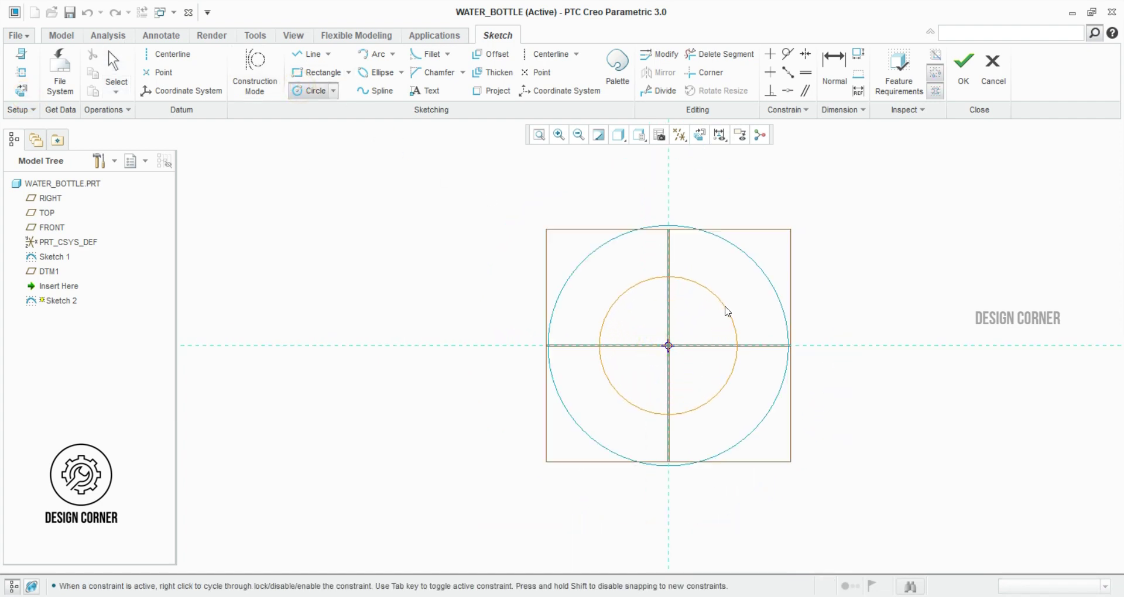
click(726, 307)
middle_click(730, 322)
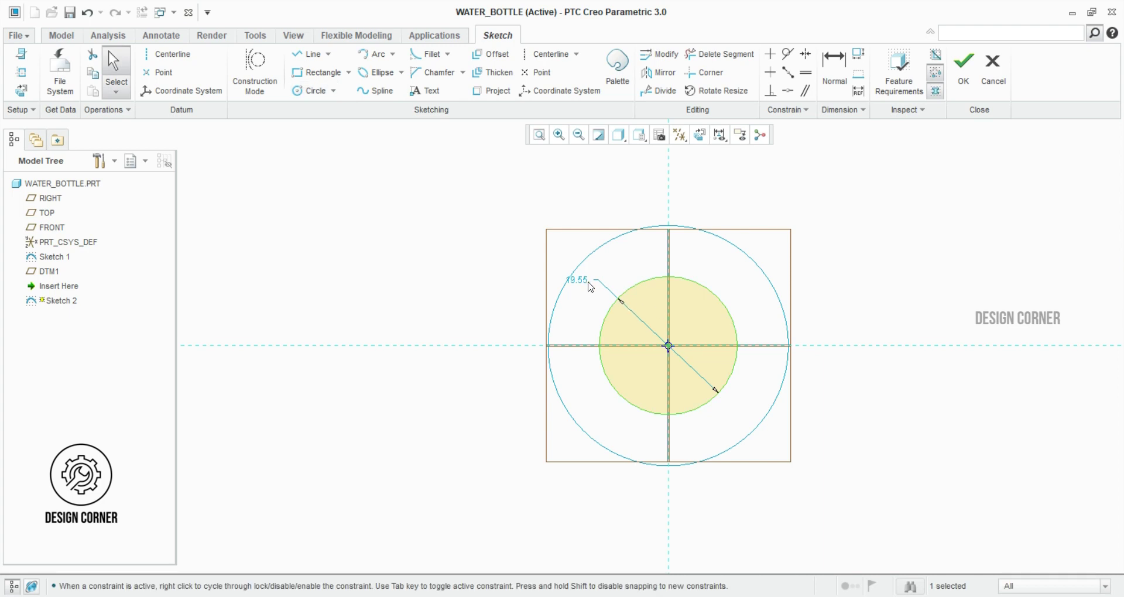
Set the diameter of the circle on DTM1 to 27.50 mm and finish the sketch
double_click(582, 286)
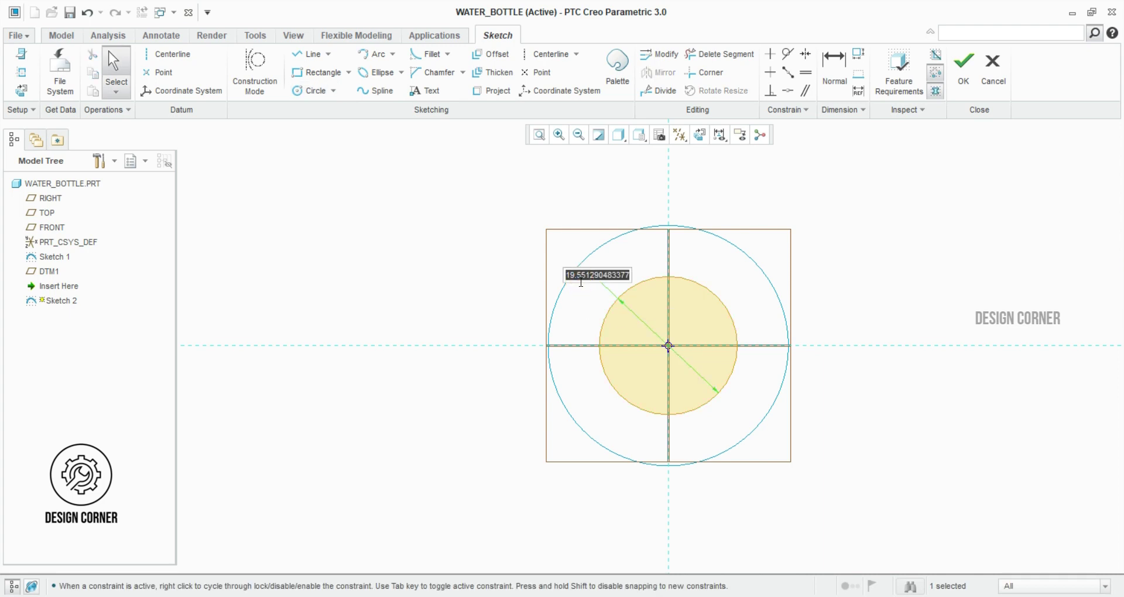
text(27.50)
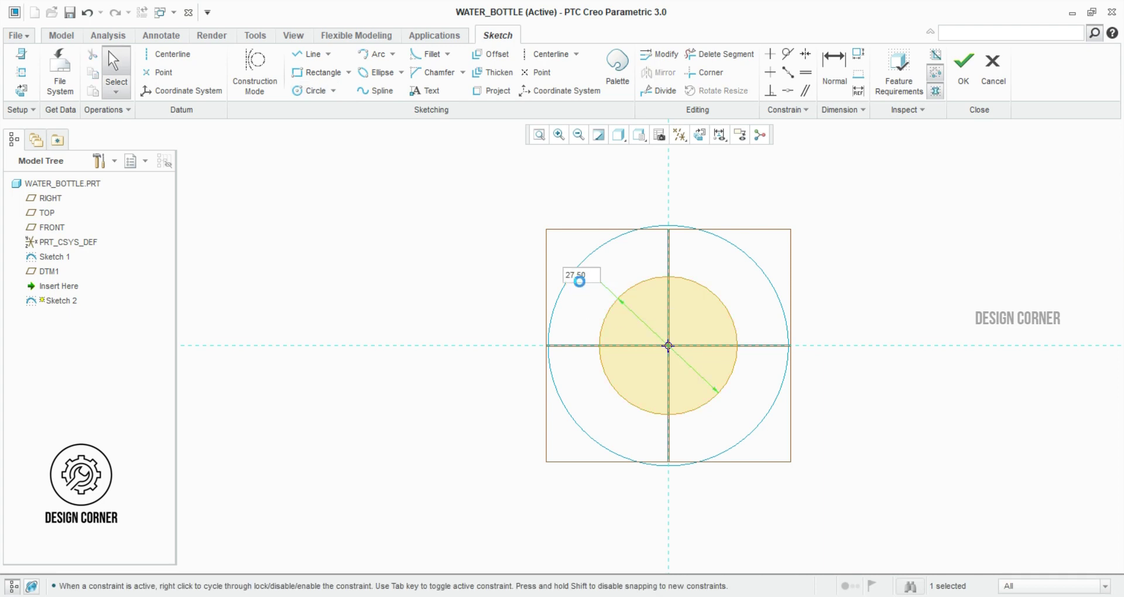
click(964, 66)
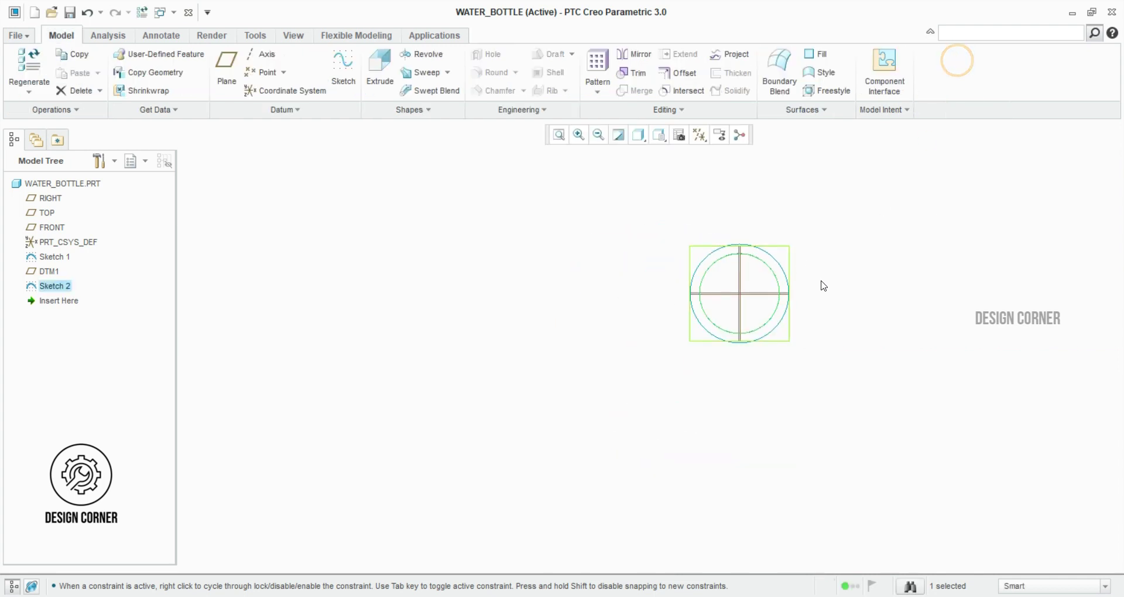
Create a datum plane offset 70 mm from TOP, on the same side as DTM1
mouse_move(801, 279)
middle_down()
mouse_move(693, 221)
mouse_move(863, 336)
mouse_move(838, 319)
middle_up()
click(47, 213)
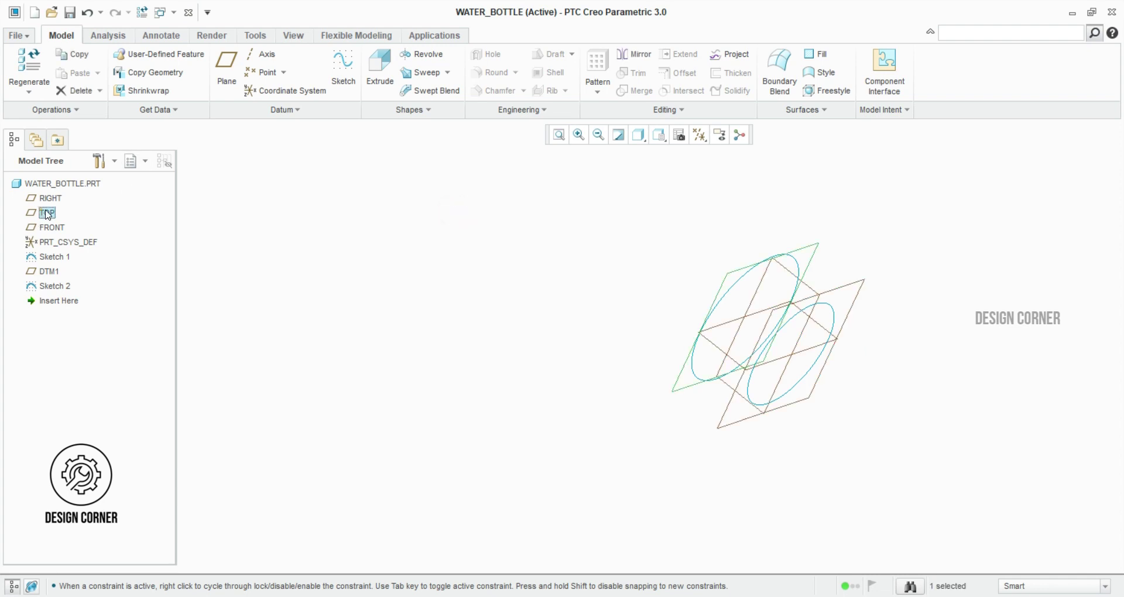
click(227, 65)
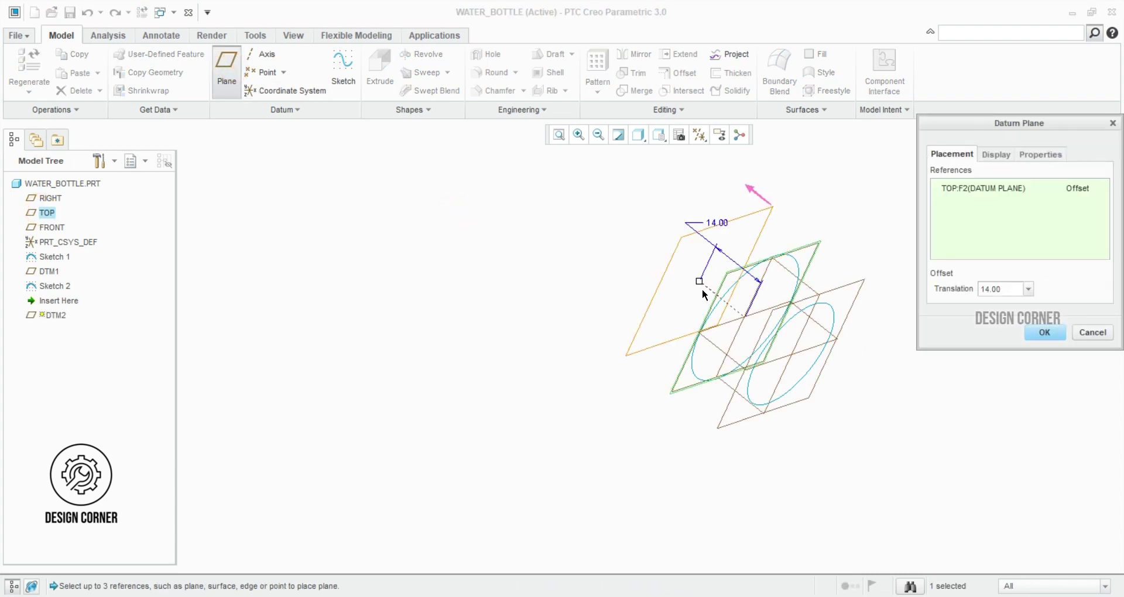
drag(701, 284, 845, 396)
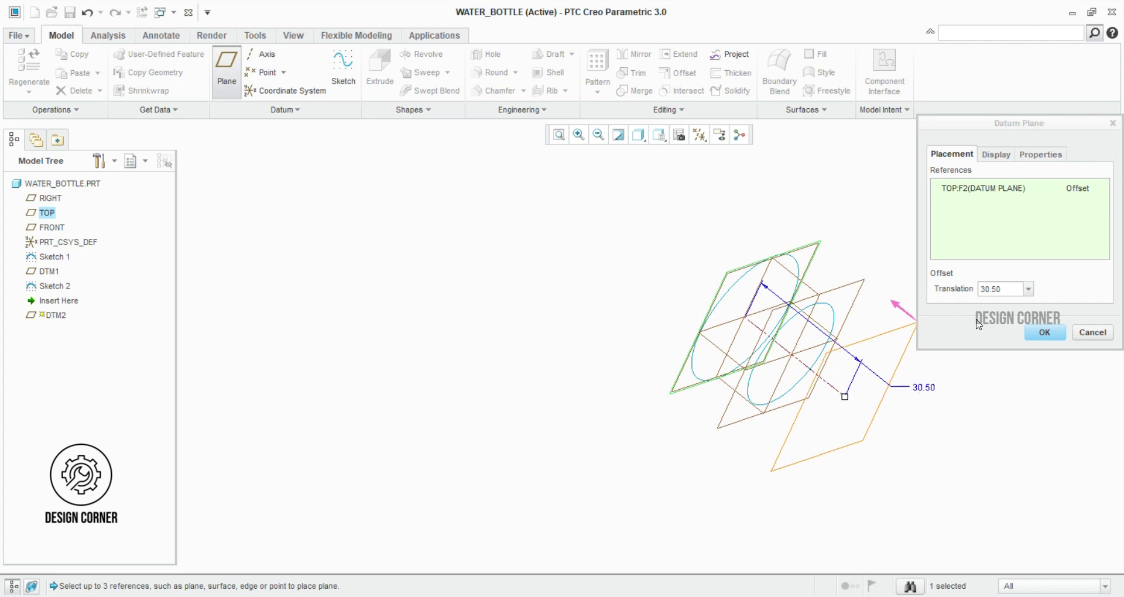
click(989, 290)
double_click(999, 289)
text(70)
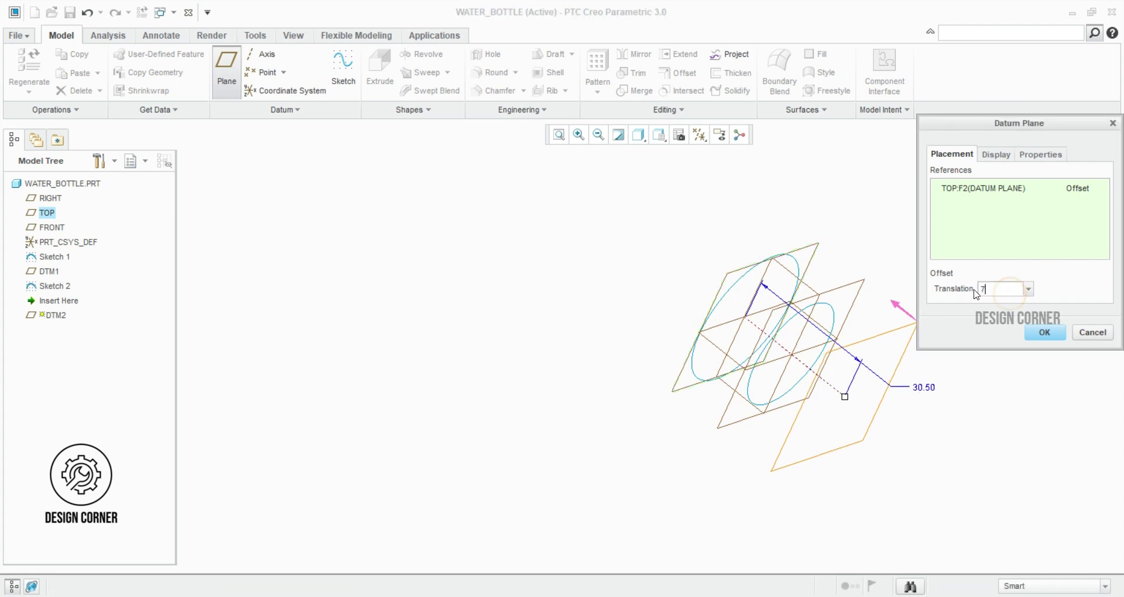
key(Return)
click(1040, 333)
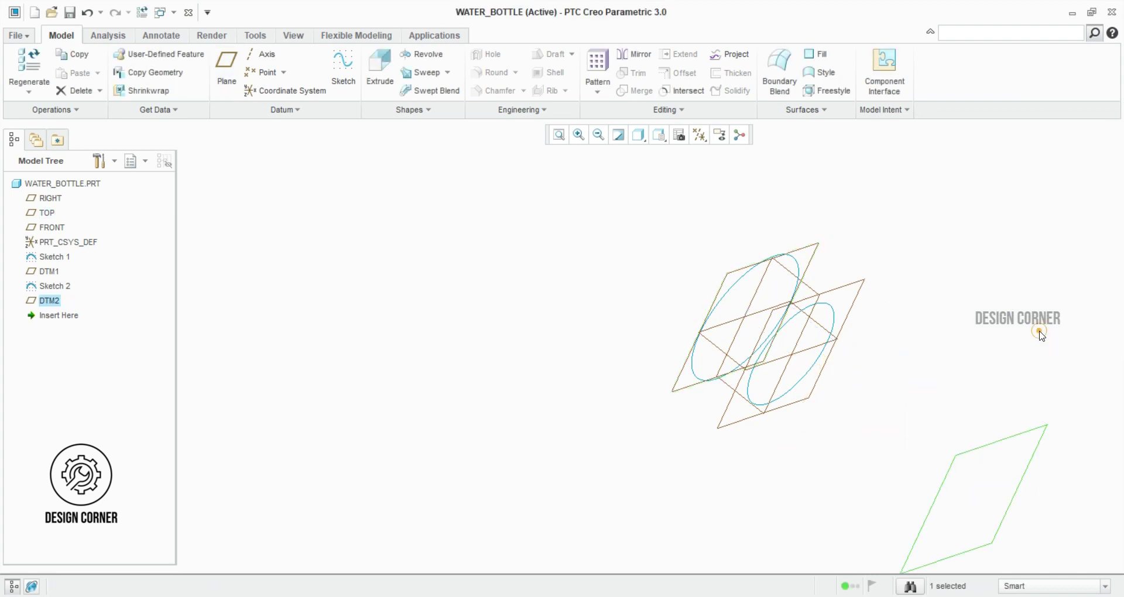
Start a sketch on plane DTM2, project the smaller existing circle onto it as a loop, and finish the sketch
scroll(1039, 333, up, 3)
click(987, 318)
middle_drag(1002, 362, 945, 356)
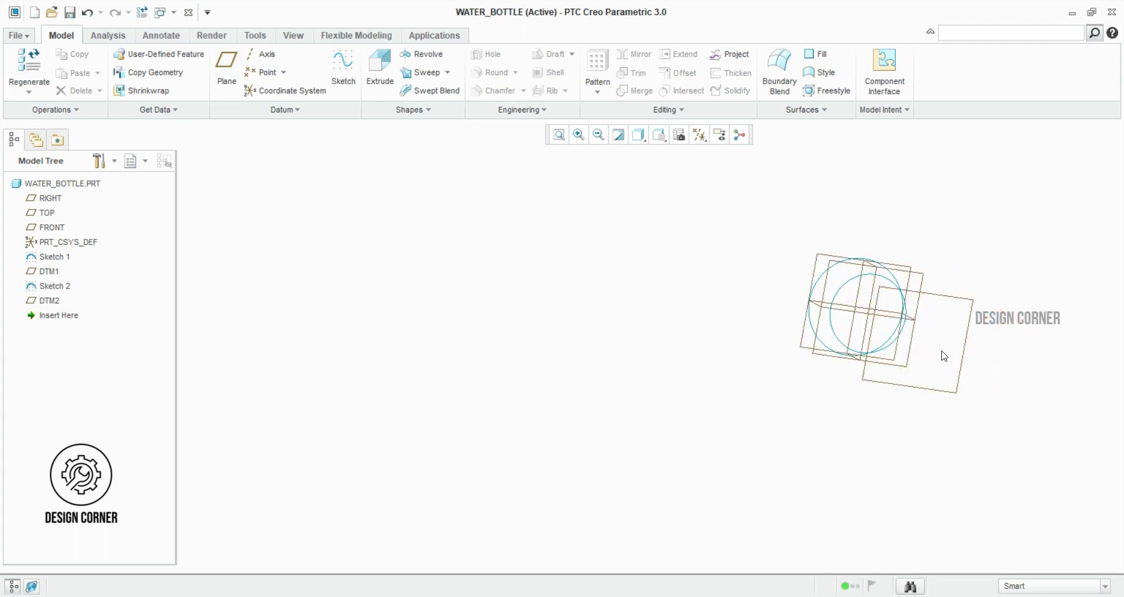
click(957, 299)
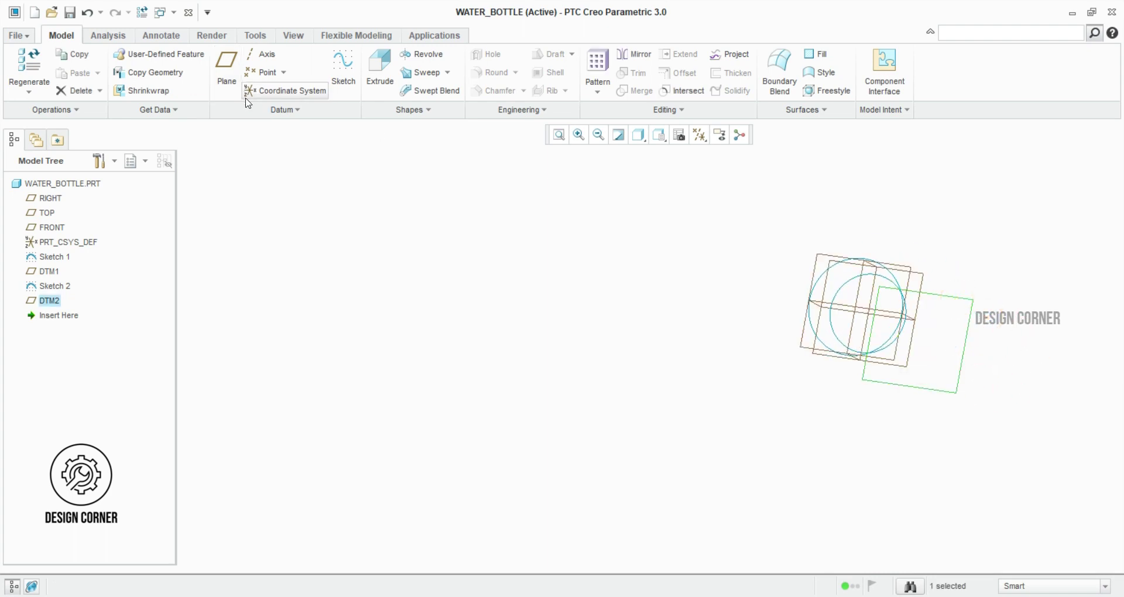
click(344, 68)
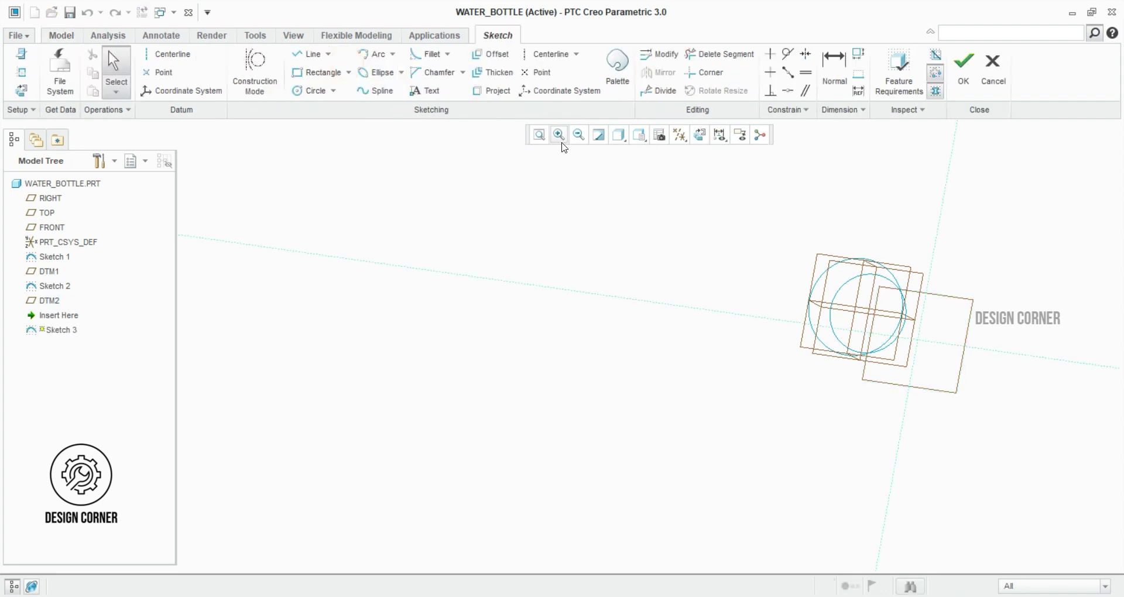
click(539, 136)
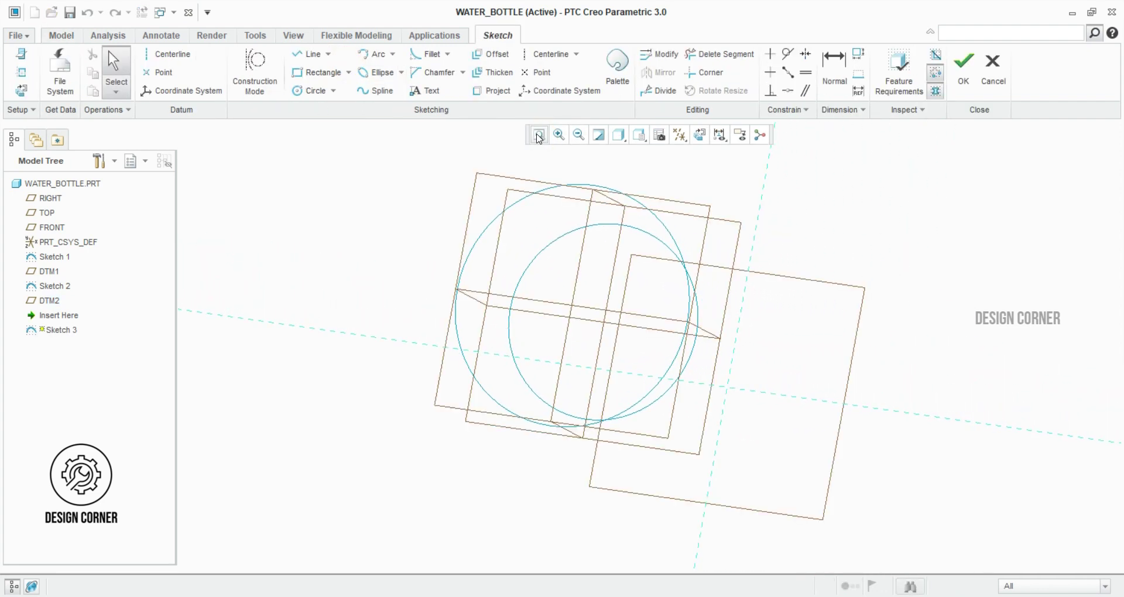
click(21, 89)
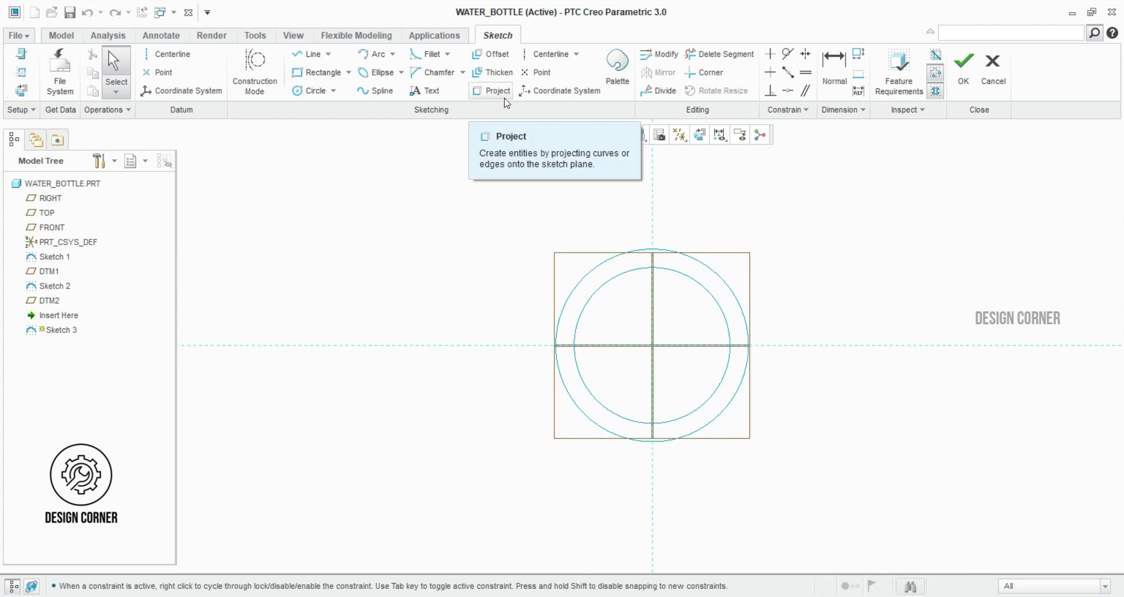
click(505, 98)
click(1001, 105)
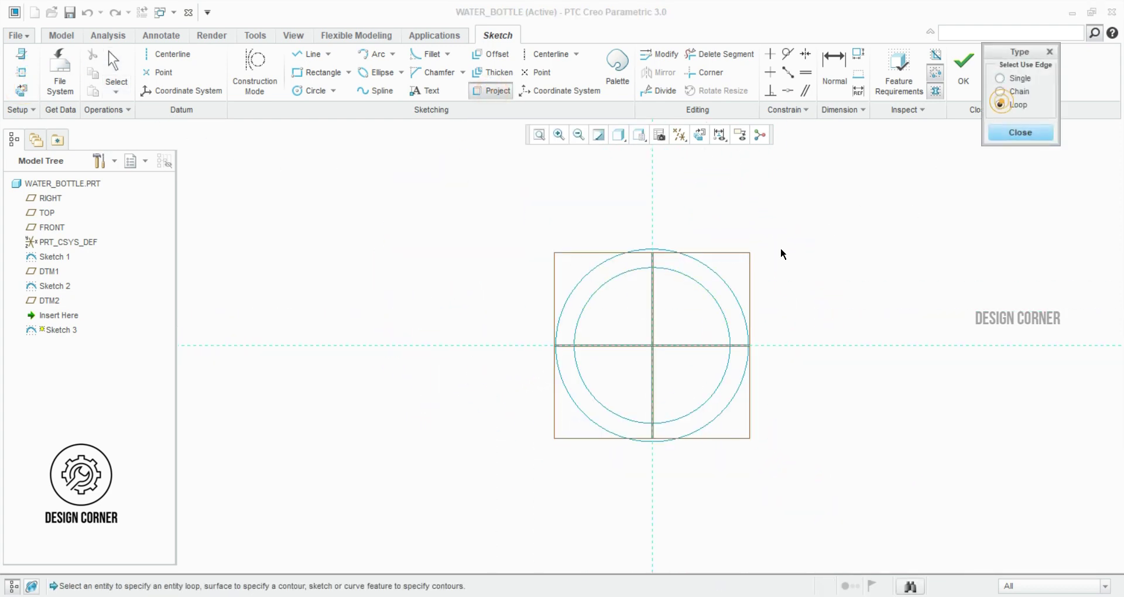
click(688, 283)
mouse_move(695, 283)
middle_down()
mouse_move(796, 276)
mouse_move(914, 231)
middle_up()
click(963, 63)
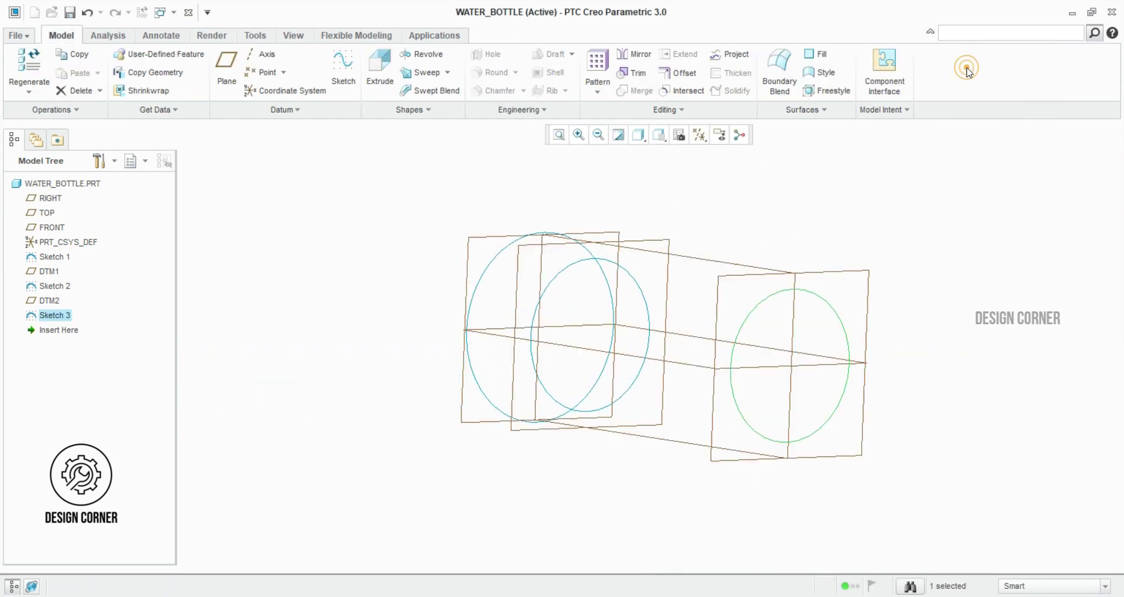
Create a datum plane offset 310-120.8 mm from TOP, on the same side as DTM2
mouse_move(806, 214)
middle_down()
mouse_move(798, 209)
mouse_move(809, 217)
middle_up()
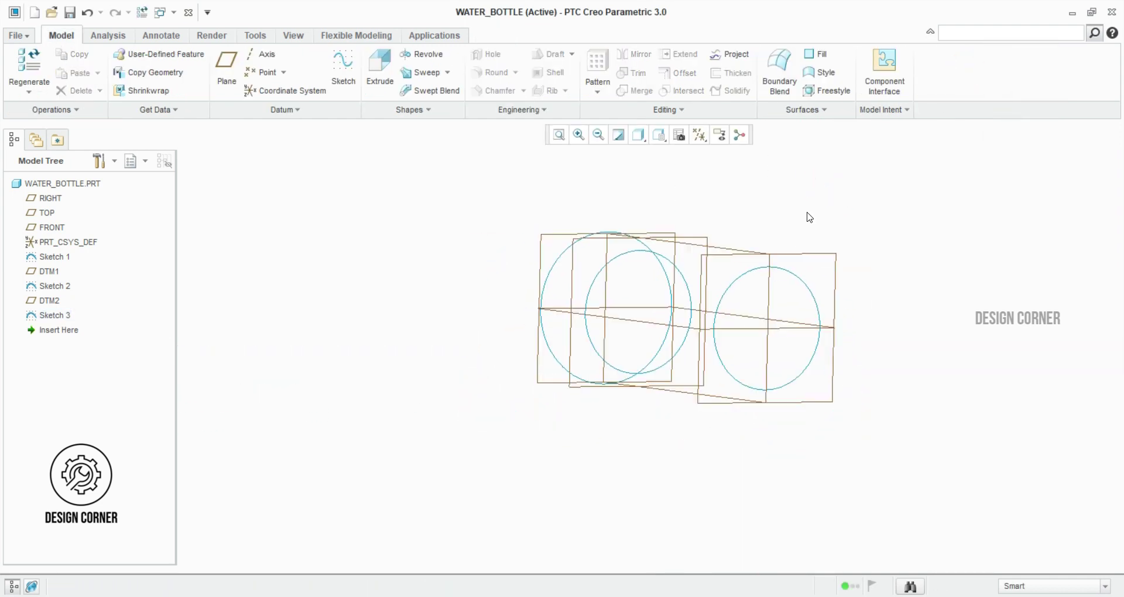
click(559, 135)
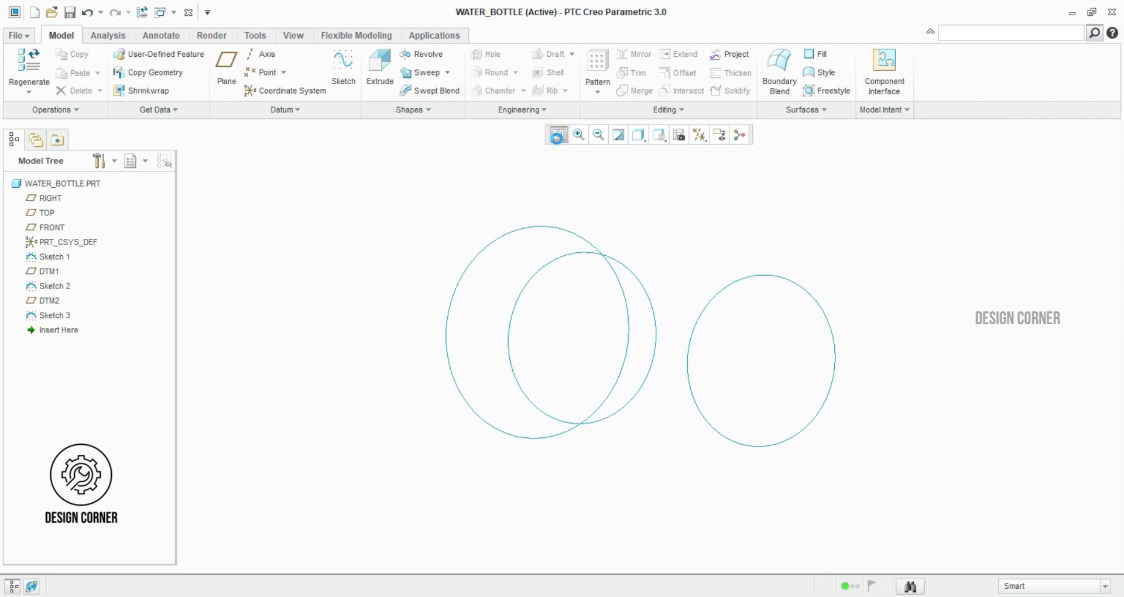
click(43, 214)
click(226, 69)
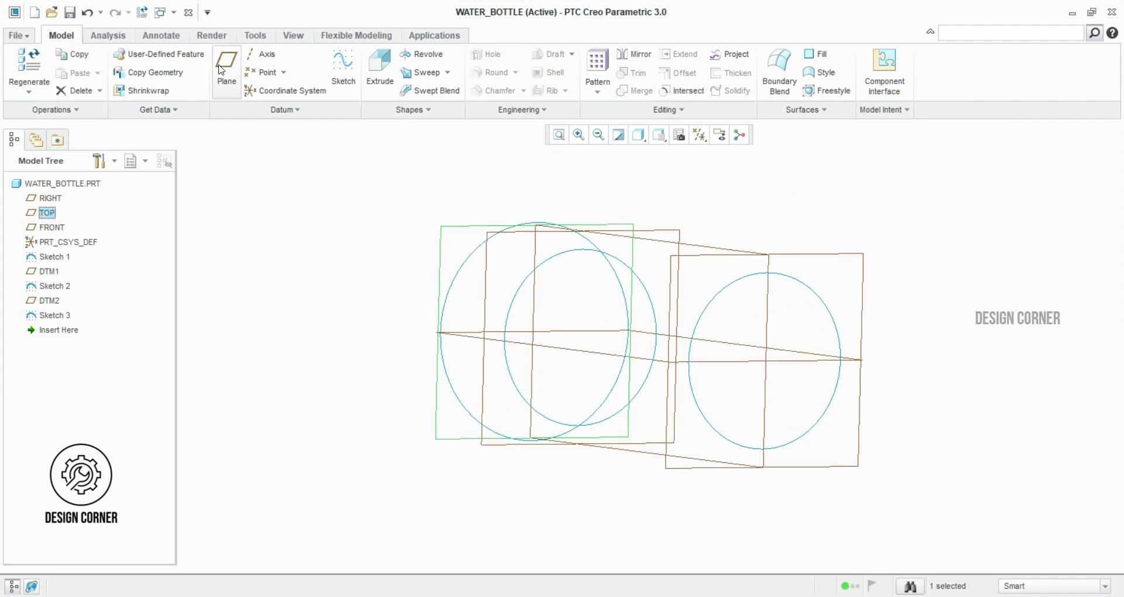
drag(305, 308, 1018, 392)
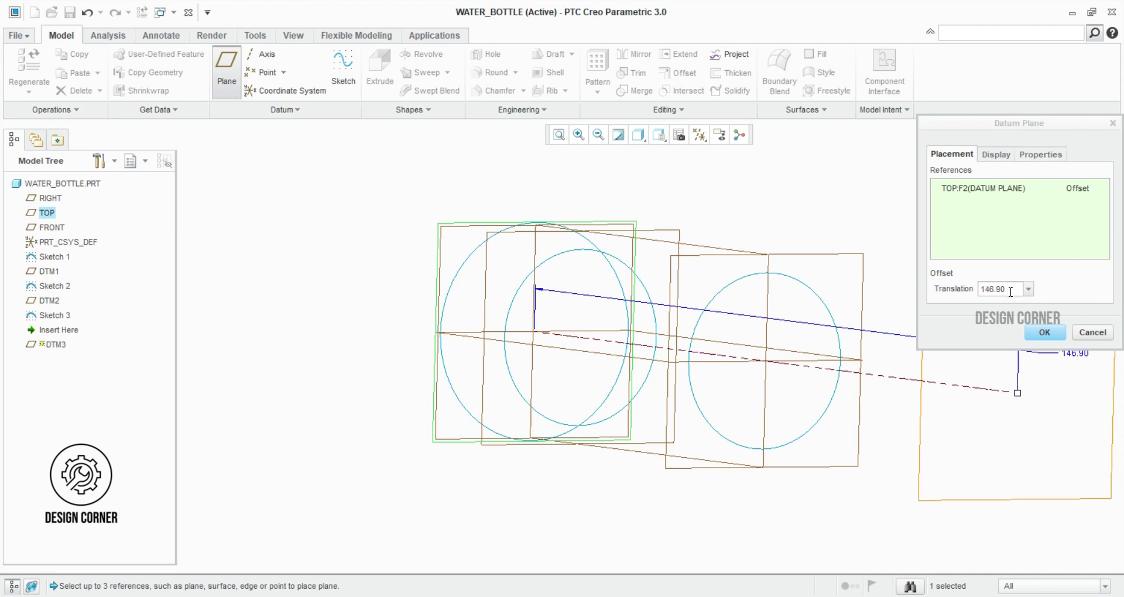
double_click(1004, 289)
text(310)
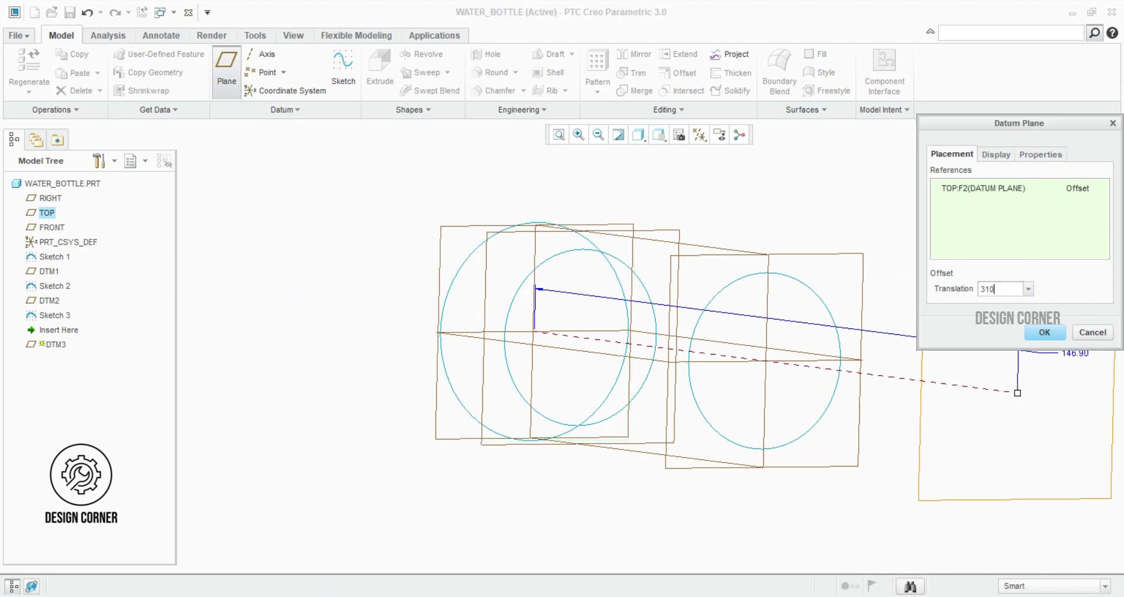
text(-120.8)
key(Return)
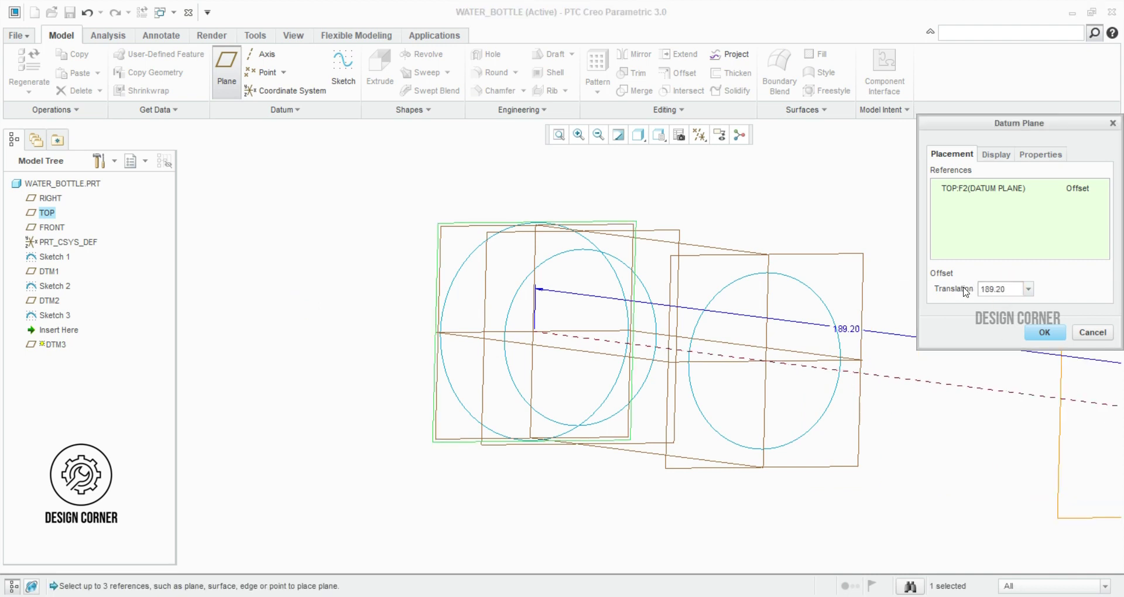
click(1044, 333)
Sketch a circle 88 mm in diameter centred on the origin on plane DTM3 and finish the sketch
click(343, 64)
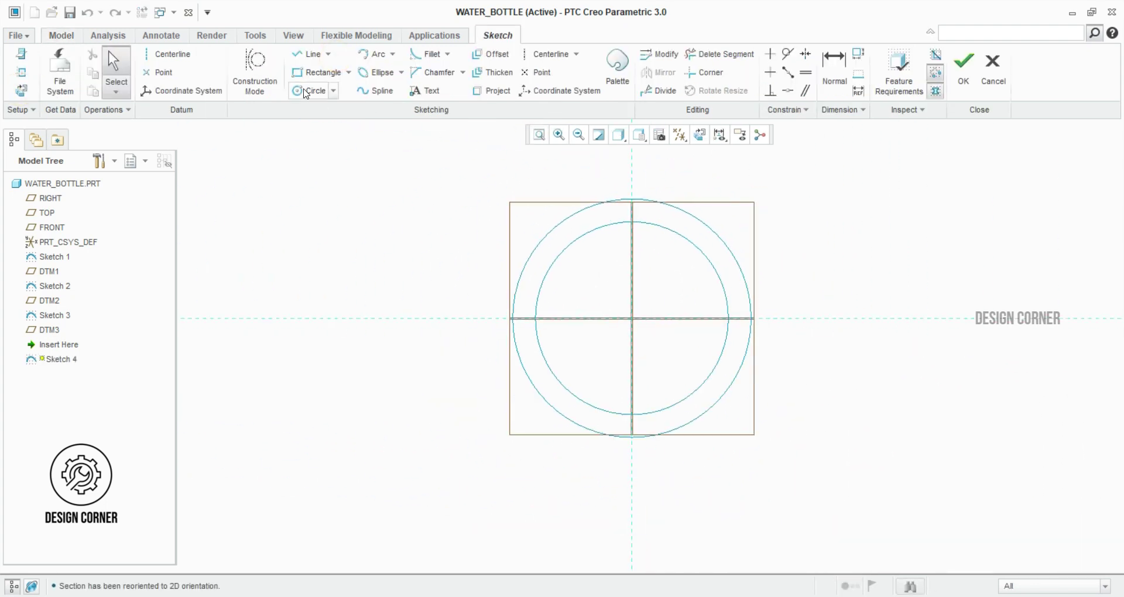
click(305, 92)
click(632, 318)
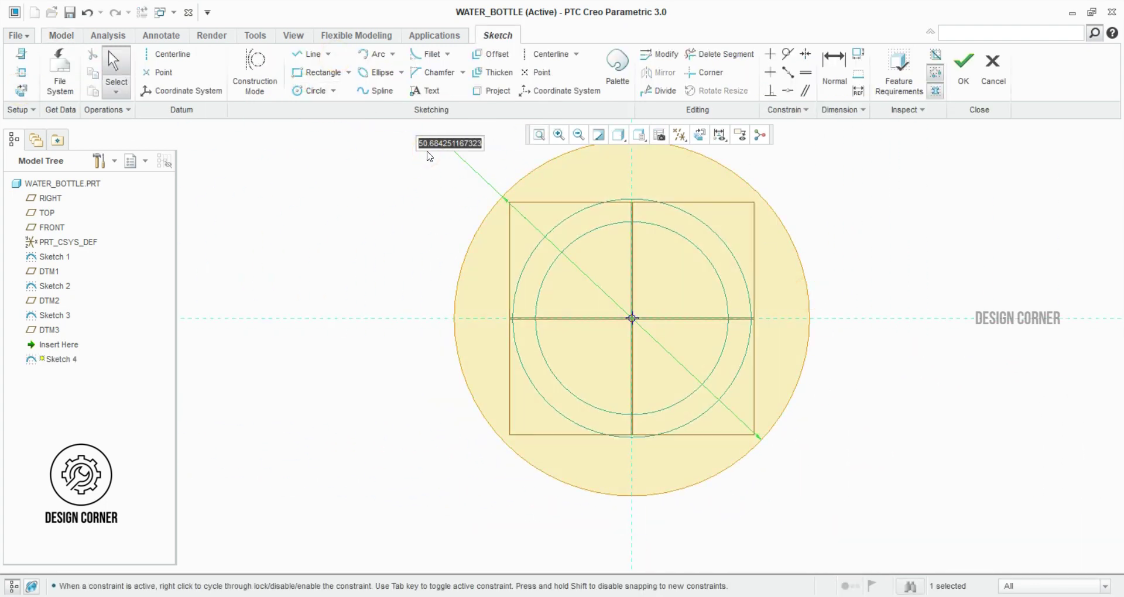
text(88)
key(Return)
scroll(556, 163, up, 4)
click(964, 69)
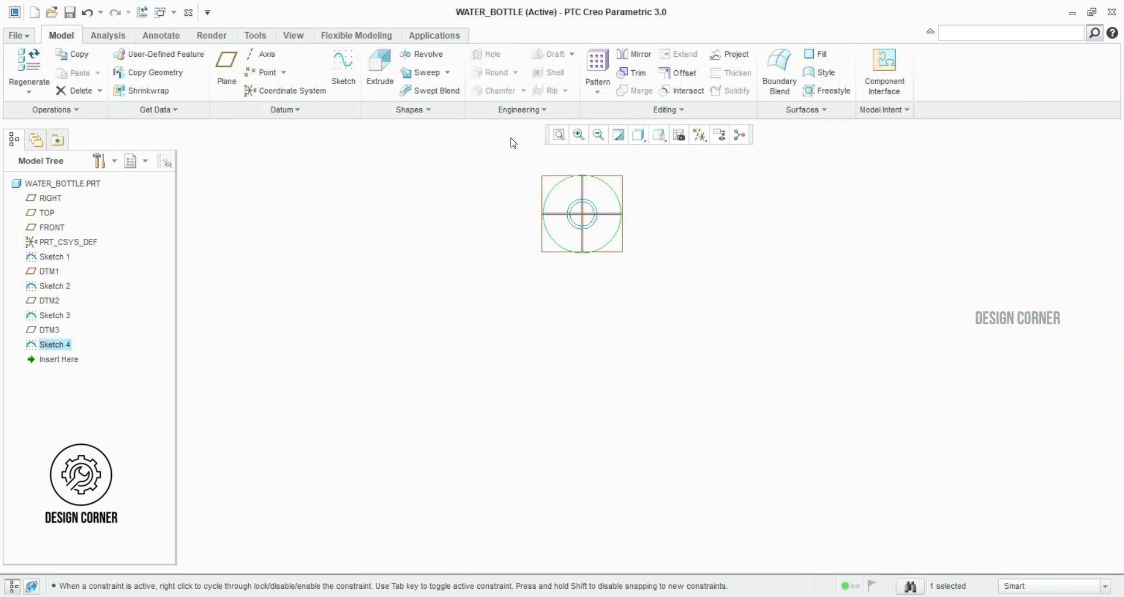
Create a datum plane offset 310 mm from TOP, beyond DTM3 on the same side
click(558, 134)
scroll(691, 184, up, 3)
middle_drag(691, 185, 609, 199)
click(269, 153)
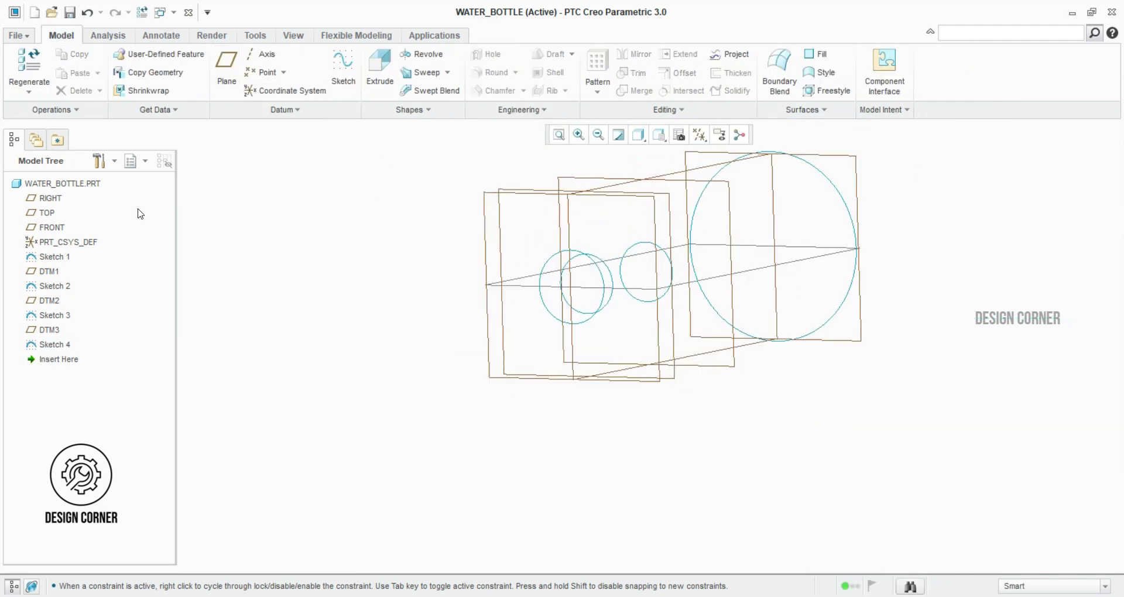
click(47, 213)
click(234, 67)
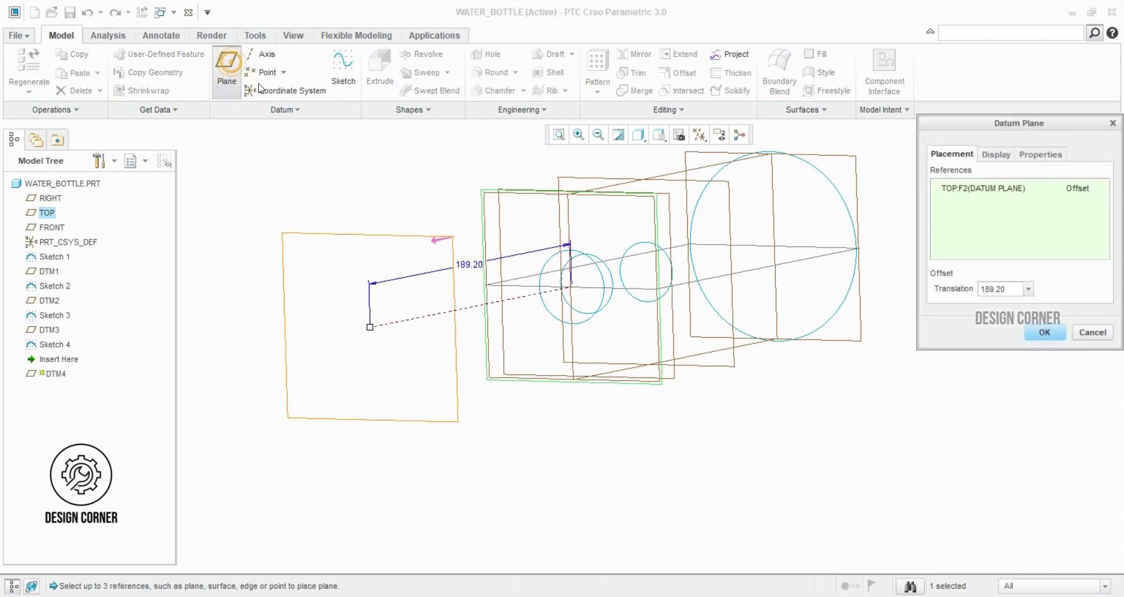
drag(370, 327, 907, 219)
click(1008, 289)
text(310)
key(Return)
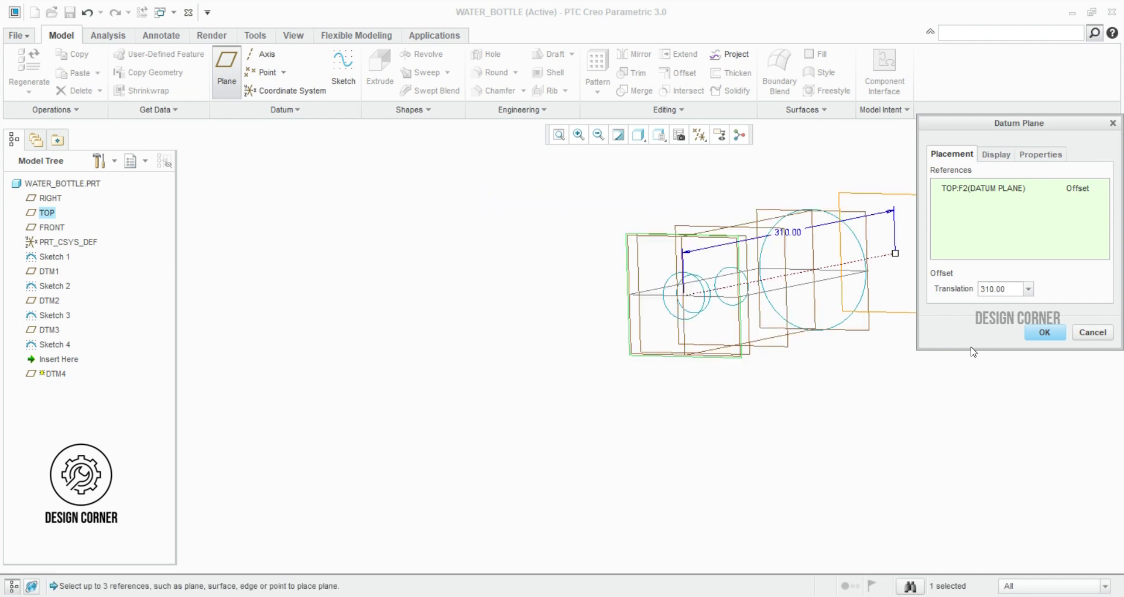
click(1030, 333)
Start a sketch on plane DTM4 and draw a circle about 130.59 mm in diameter centred on the origin
middle_drag(901, 314, 943, 320)
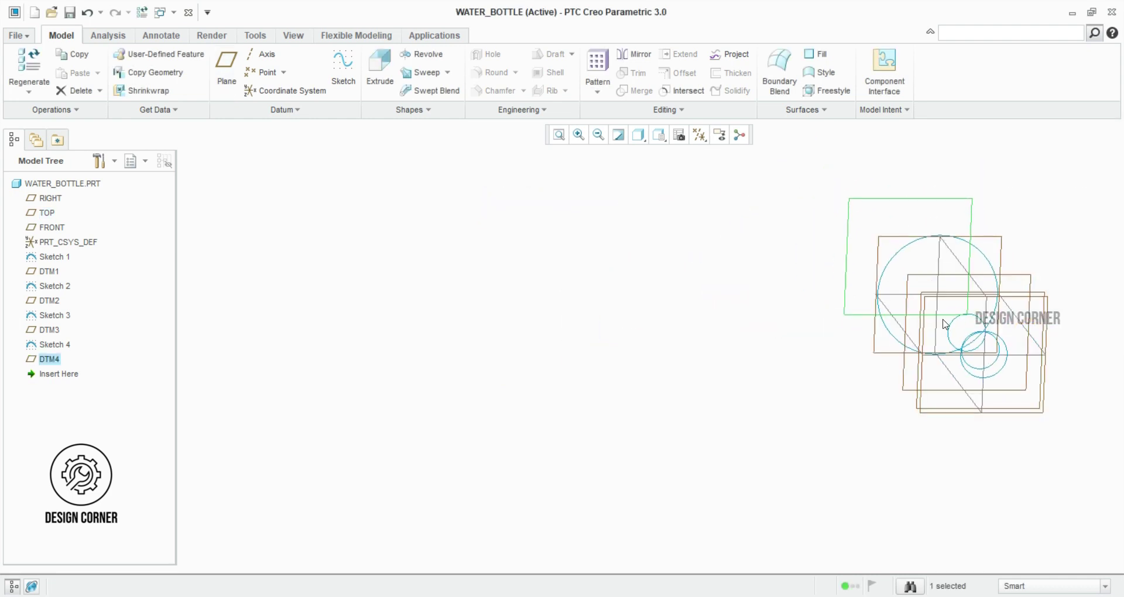
click(554, 136)
click(555, 166)
click(343, 64)
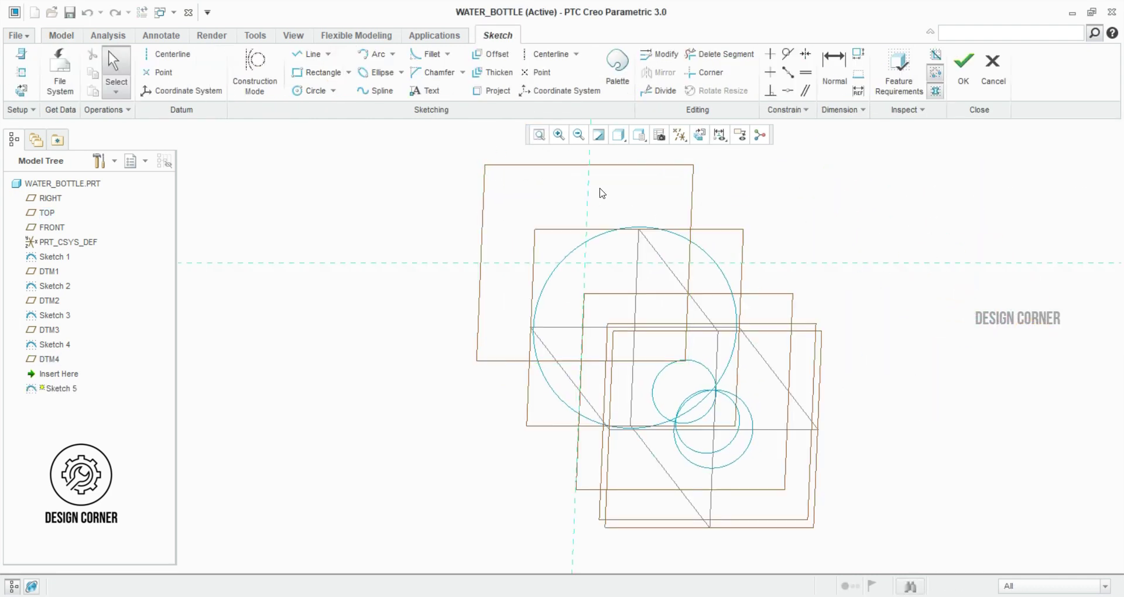
click(315, 90)
click(649, 346)
scroll(702, 349, up, 3)
click(810, 311)
key(Escape)
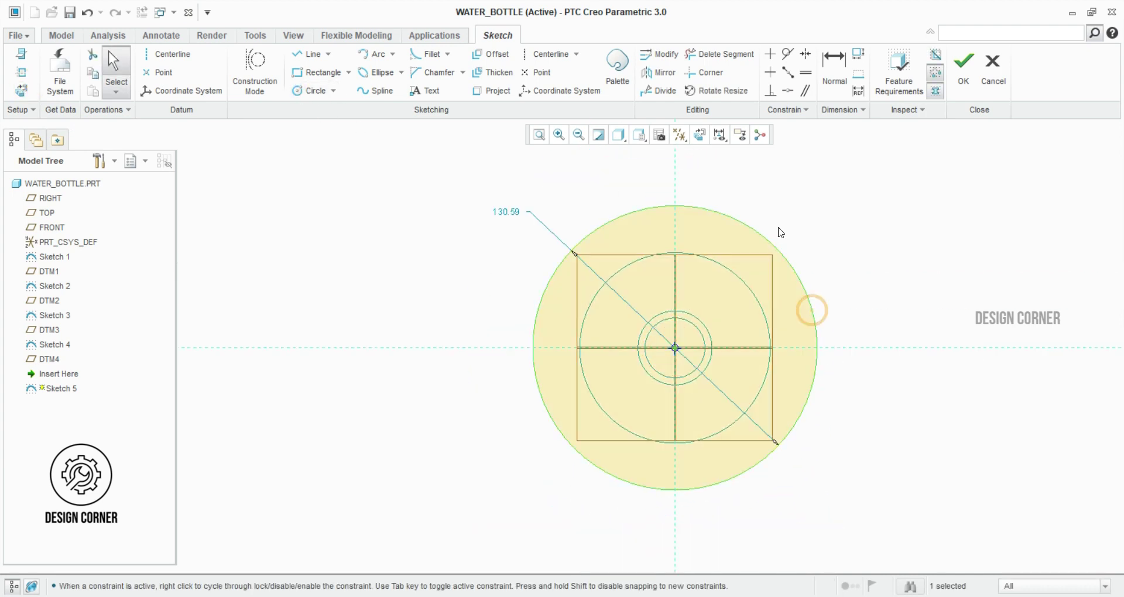
key(Escape)
Set the diameter of the circle on DTM4 to 87.5 mm and finish the sketch
click(660, 329)
double_click(507, 214)
double_click(511, 208)
text(87.5)
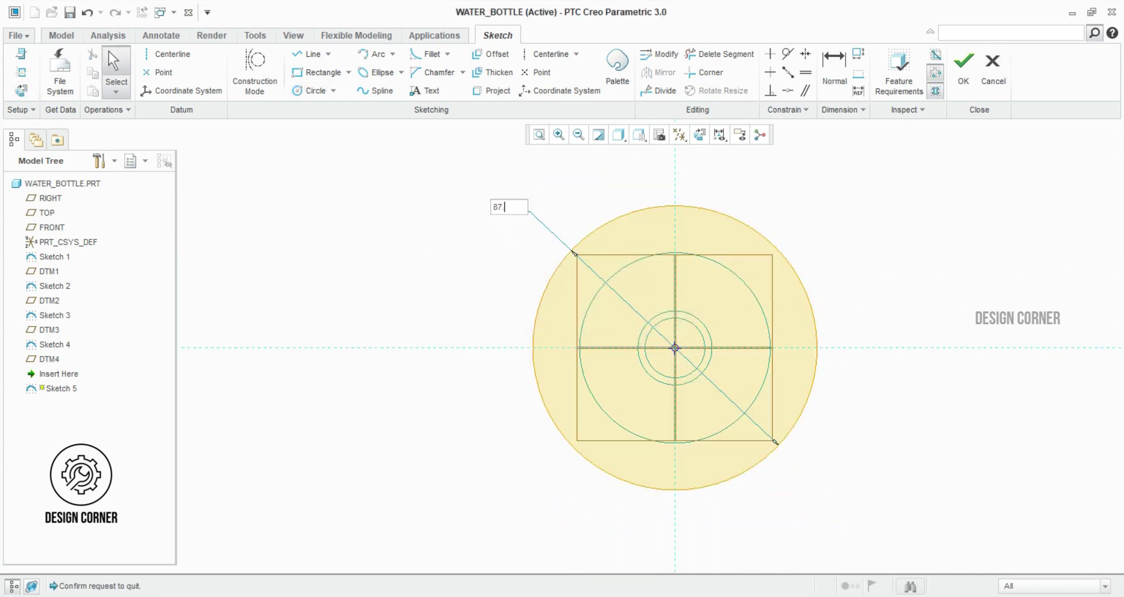
key(Return)
click(1016, 206)
click(964, 73)
Hide the datum planes and set the view to Standard Orientation
click(717, 204)
middle_drag(710, 206, 638, 173)
click(560, 136)
middle_drag(532, 196, 532, 293)
click(700, 136)
click(700, 217)
click(637, 219)
scroll(643, 241, up, 3)
middle_drag(691, 279, 704, 288)
click(559, 135)
click(659, 135)
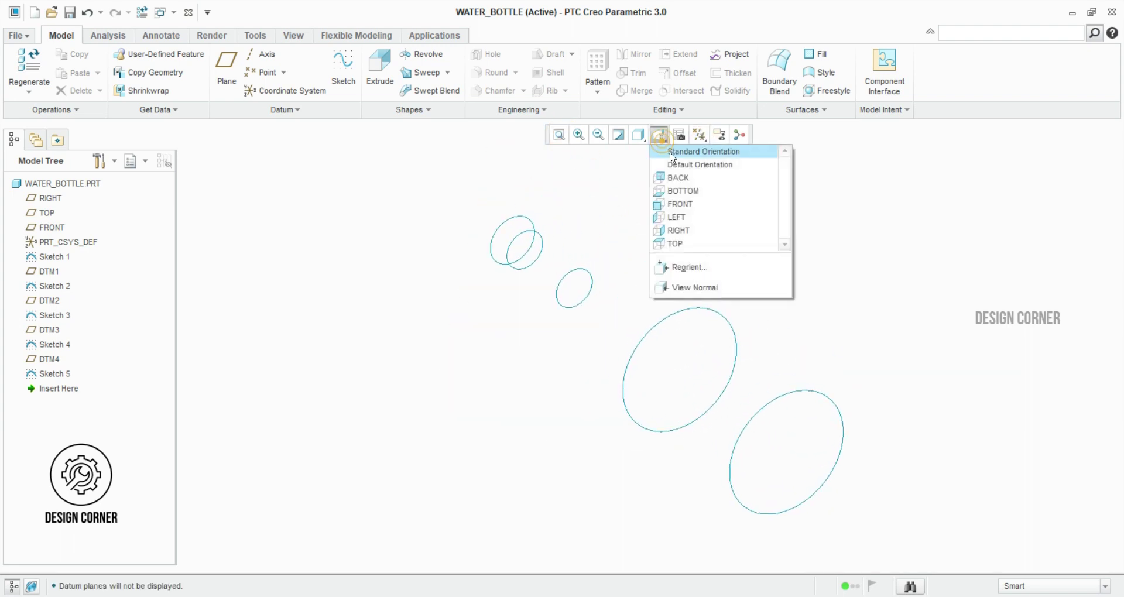
click(668, 152)
Start a Blend with selected sections and pick the circle of Sketch 1 as Section 1
click(417, 115)
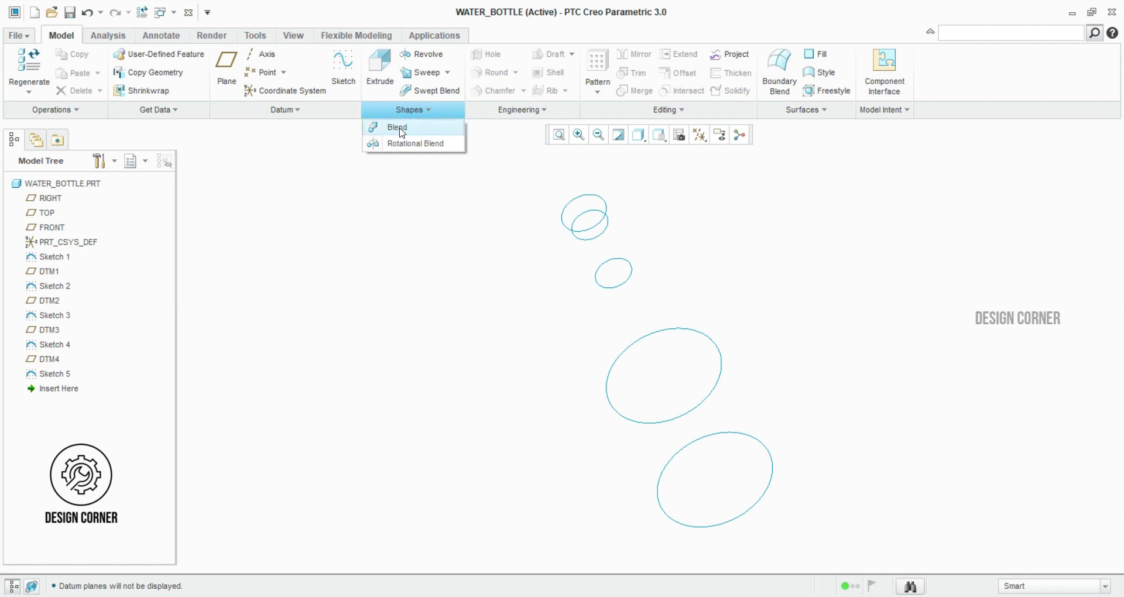
click(402, 132)
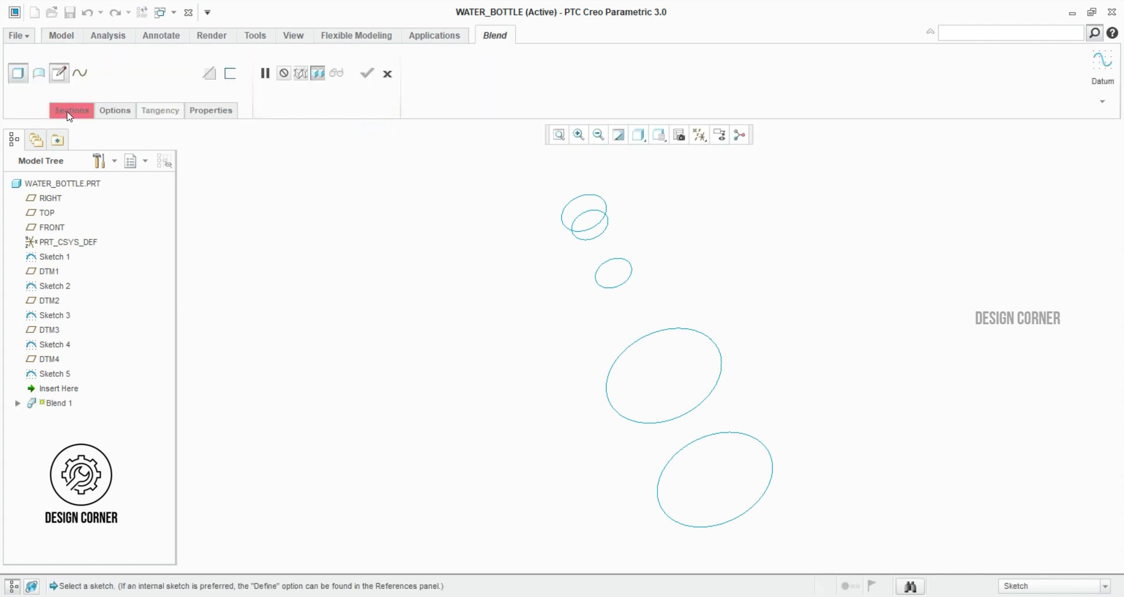
click(72, 113)
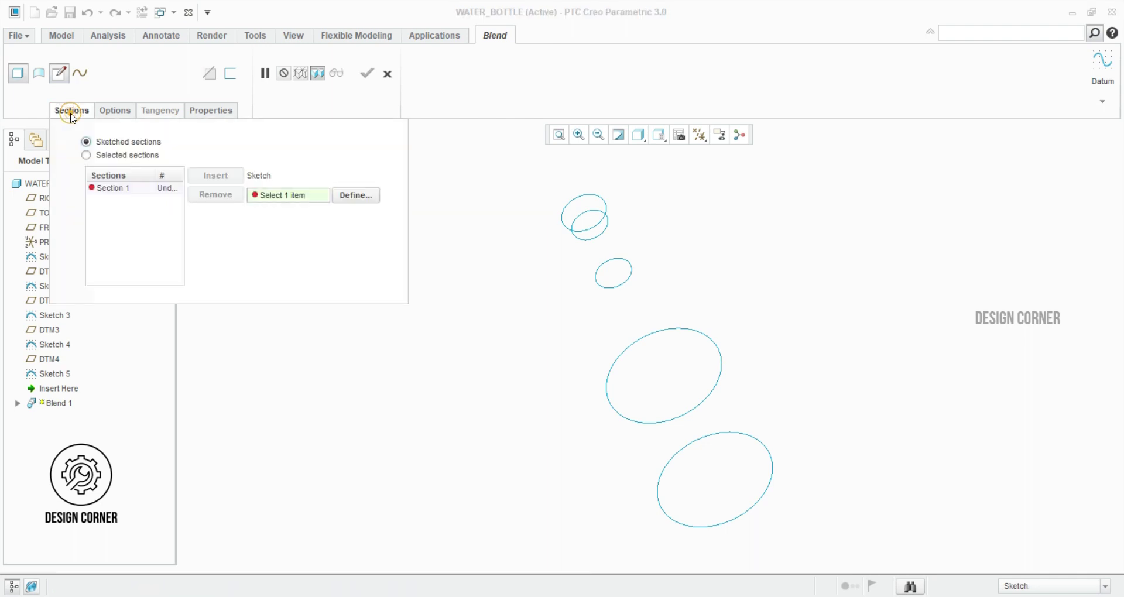
click(90, 159)
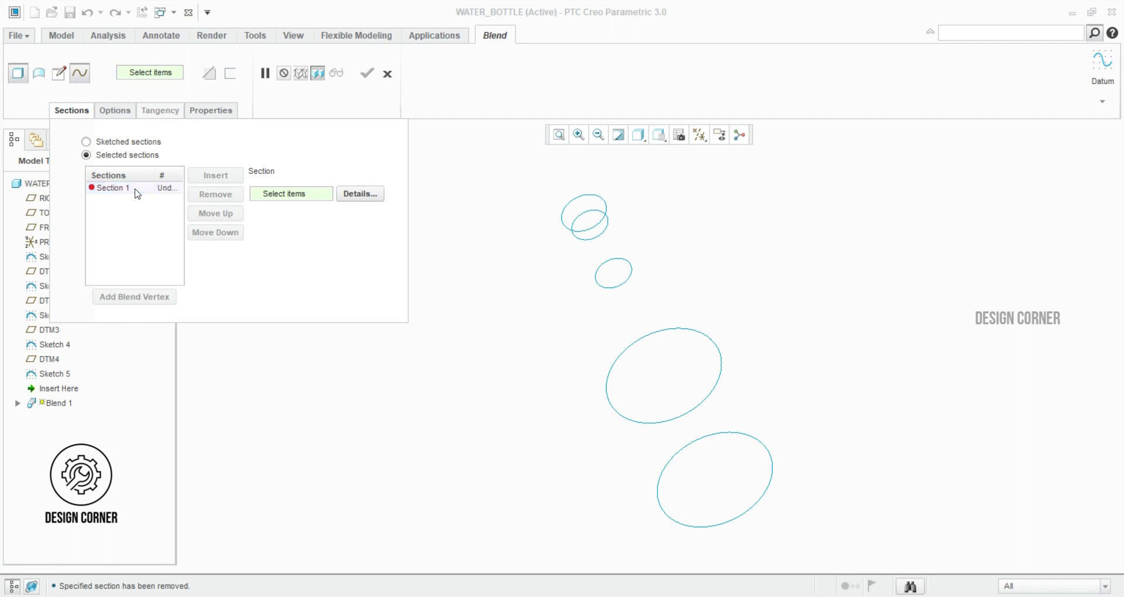
click(593, 232)
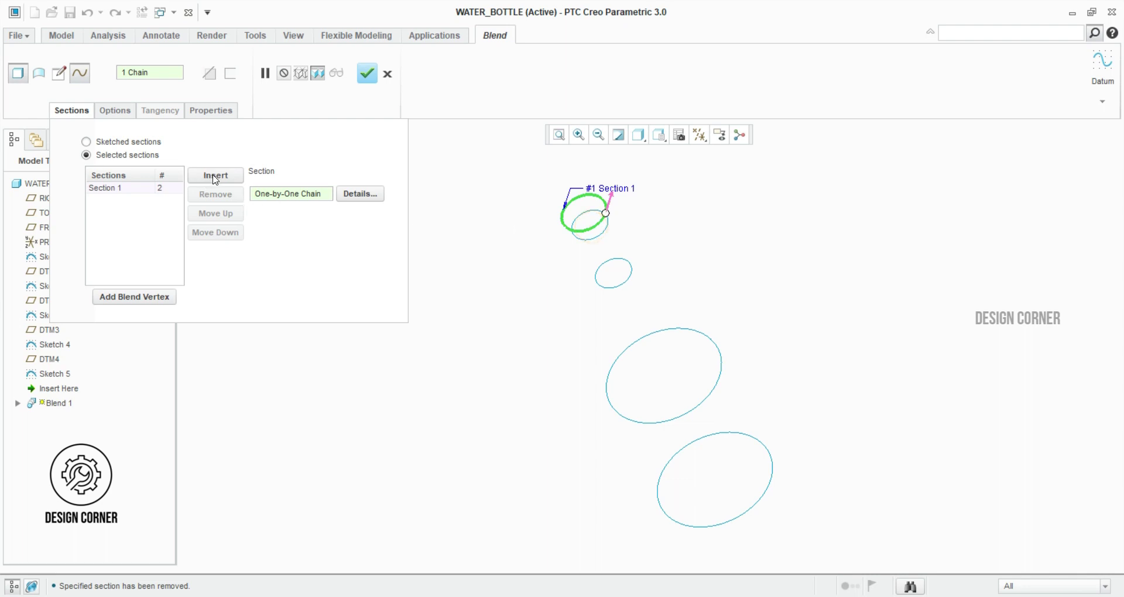
Add the circles of Sketch 2 and Sketch 3 as Sections 2 and 3 of the blend
click(215, 177)
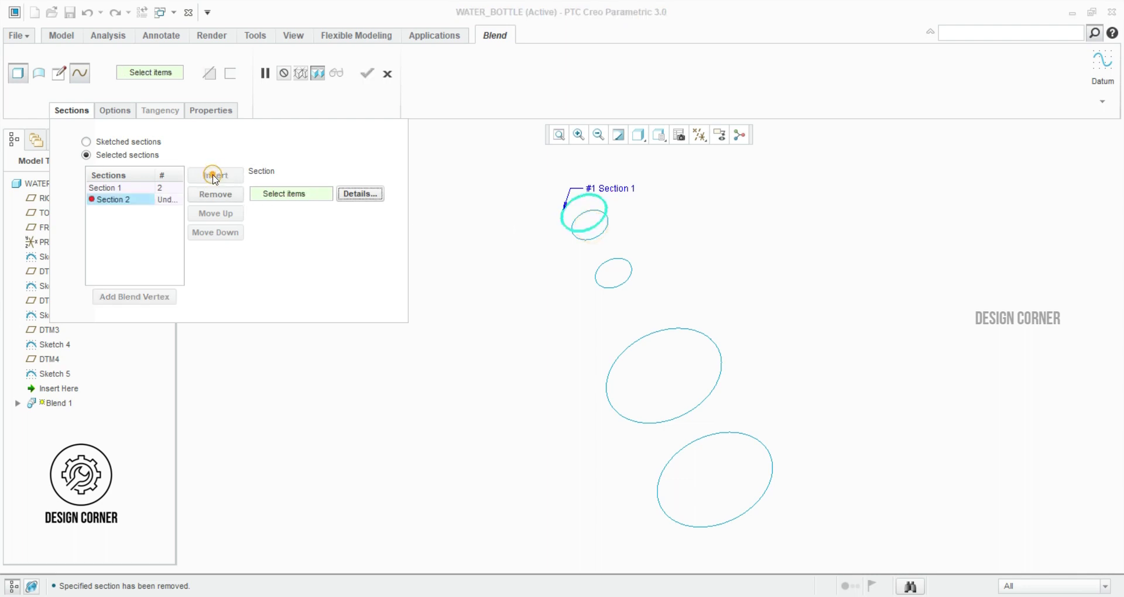
click(597, 239)
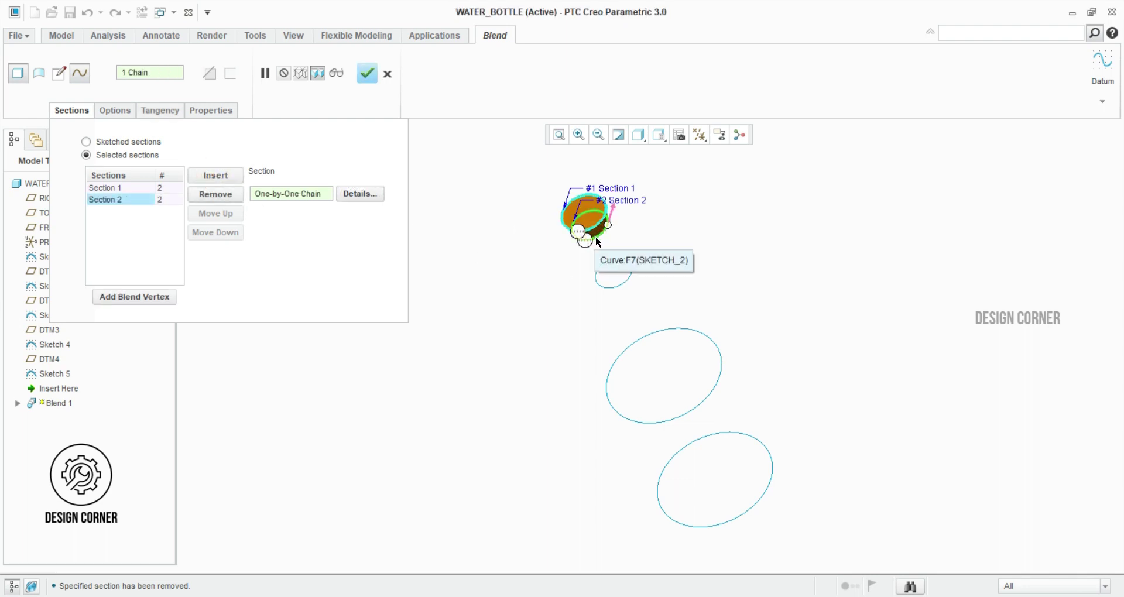
scroll(658, 260, down, 1)
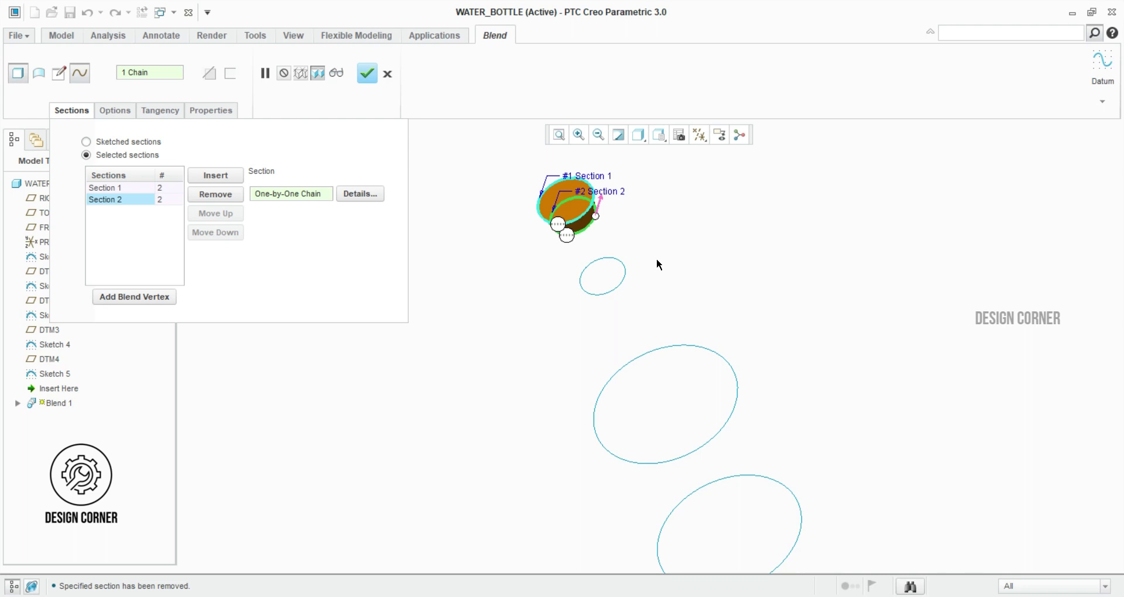
click(216, 175)
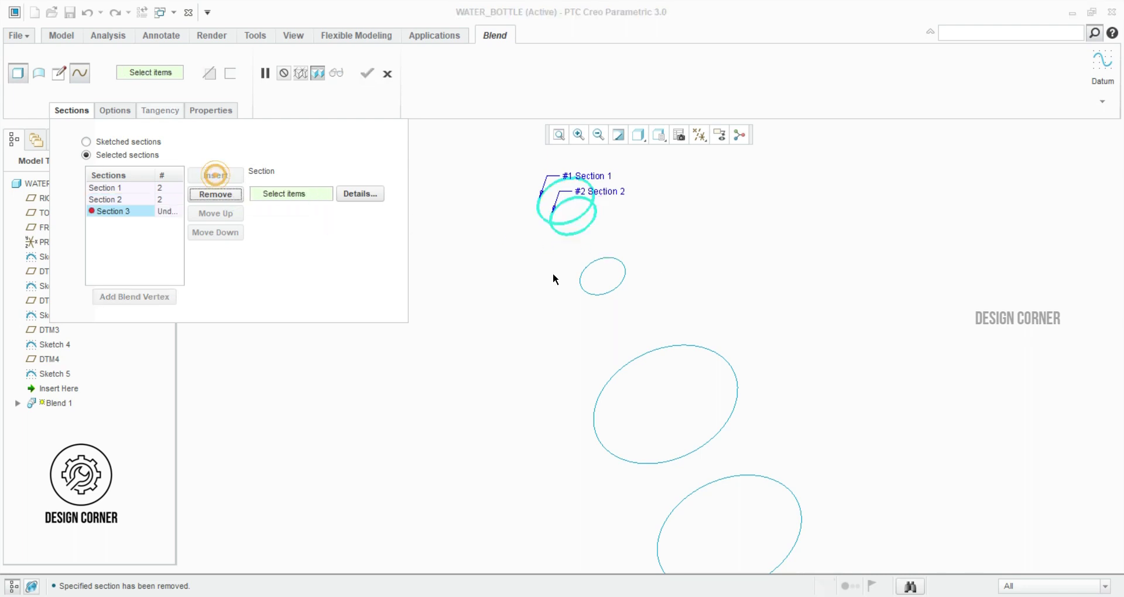
click(618, 285)
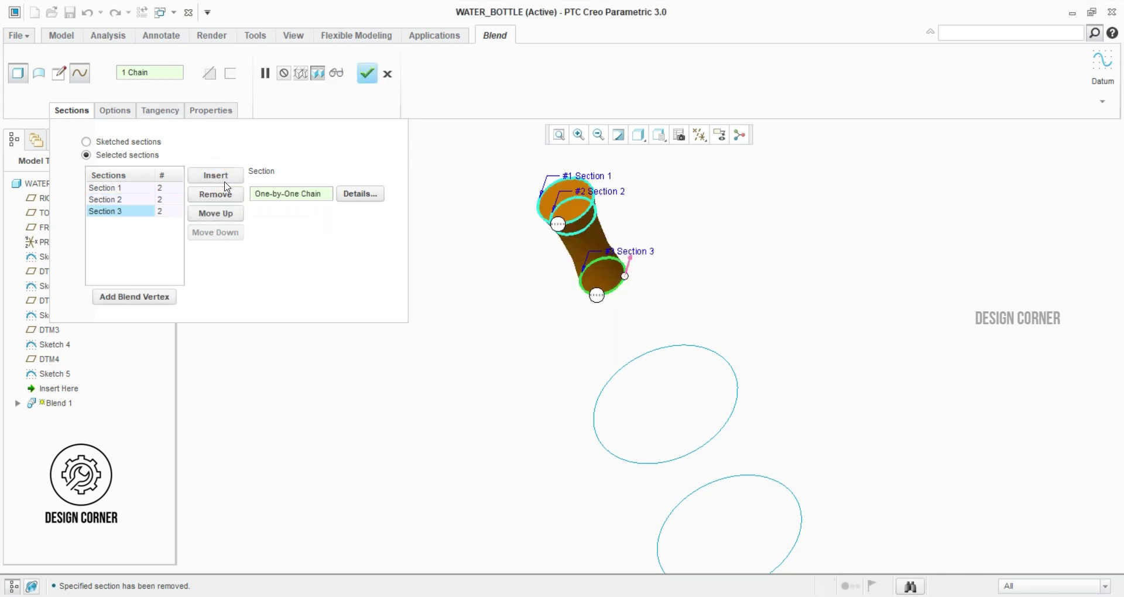
Add the circles of Sketch 4 and Sketch 5 as Sections 4 and 5 and complete the blend
click(225, 179)
click(667, 410)
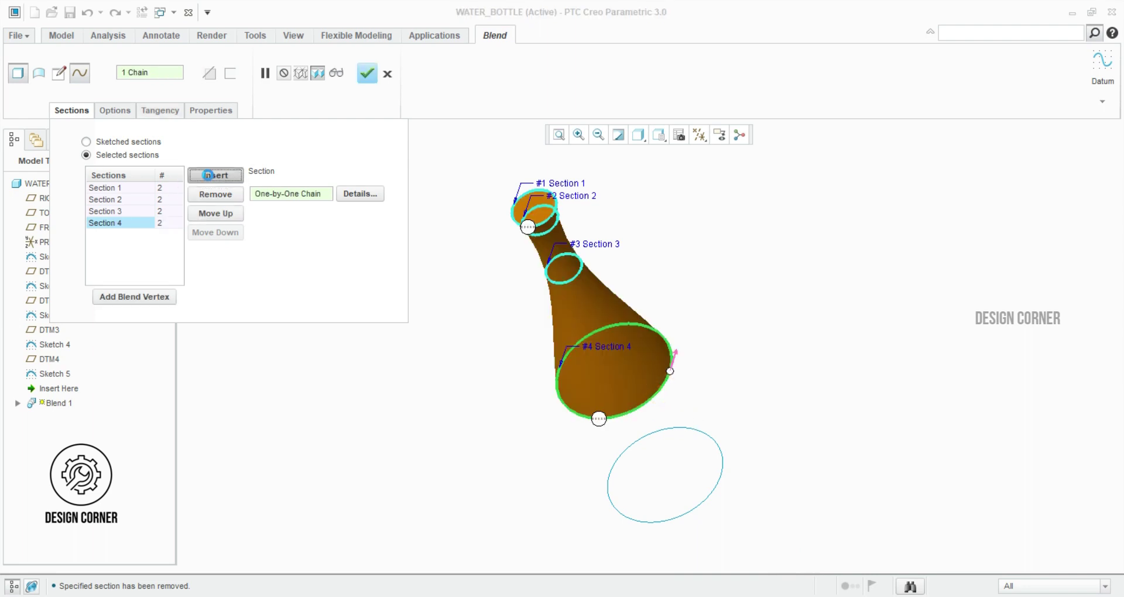
click(208, 175)
click(715, 489)
middle_drag(715, 489, 565, 392)
scroll(566, 400, down, 2)
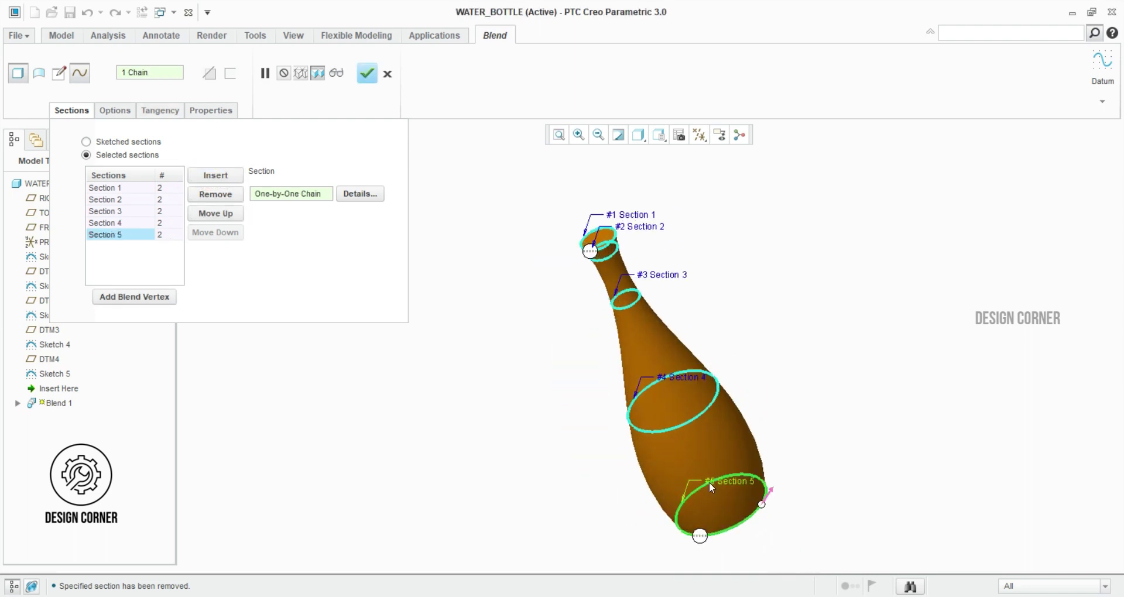
click(367, 74)
click(753, 314)
mouse_move(753, 314)
middle_down()
mouse_move(682, 331)
mouse_move(707, 342)
mouse_move(705, 381)
mouse_move(697, 374)
middle_up()
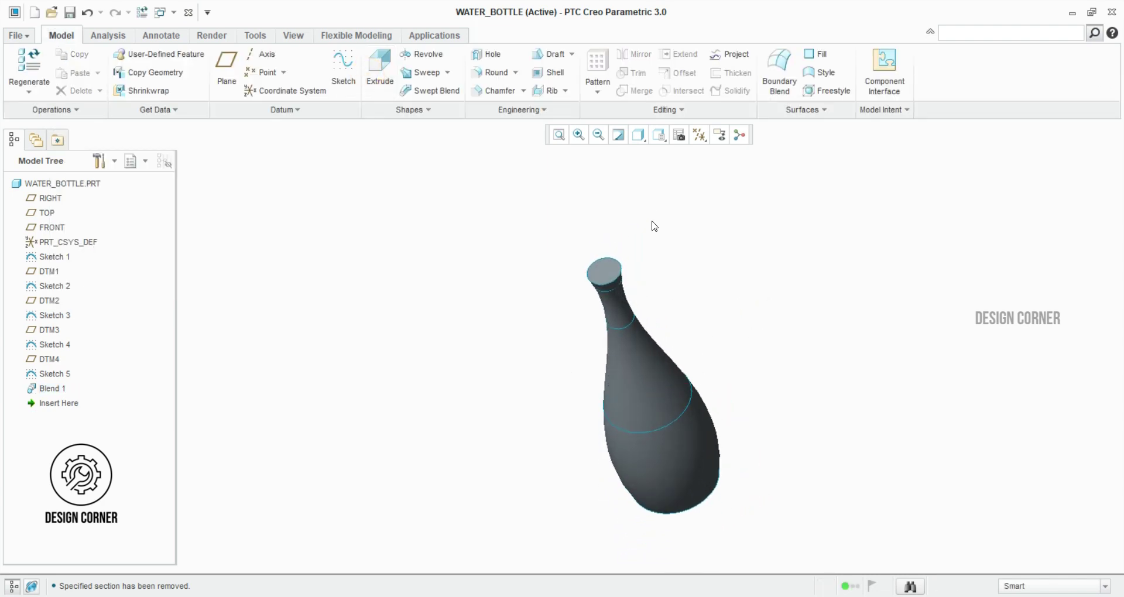
Show the datum planes and start a sketch on the FRONT plane, with the view turned parallel to it
click(559, 136)
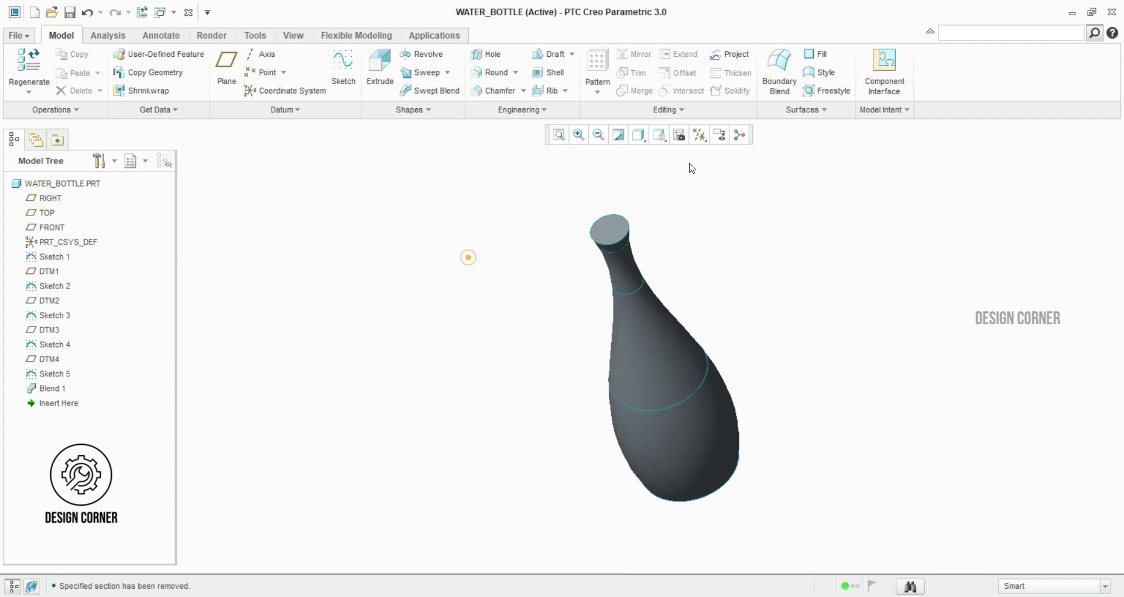
click(699, 134)
click(699, 217)
click(781, 290)
middle_drag(780, 290, 742, 303)
scroll(742, 303, up, 2)
click(50, 198)
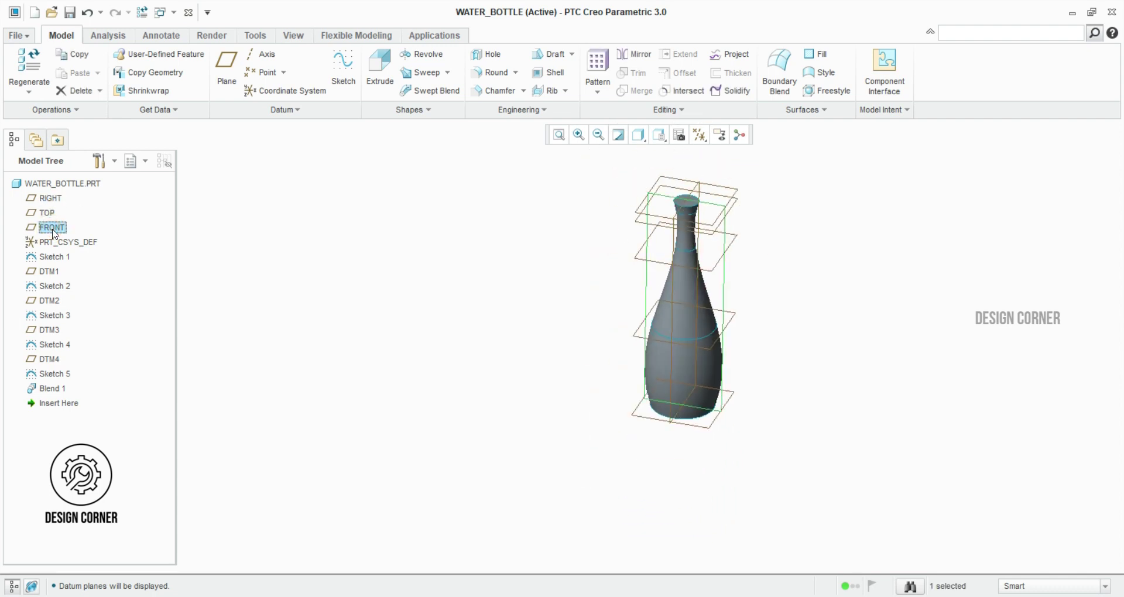
click(343, 70)
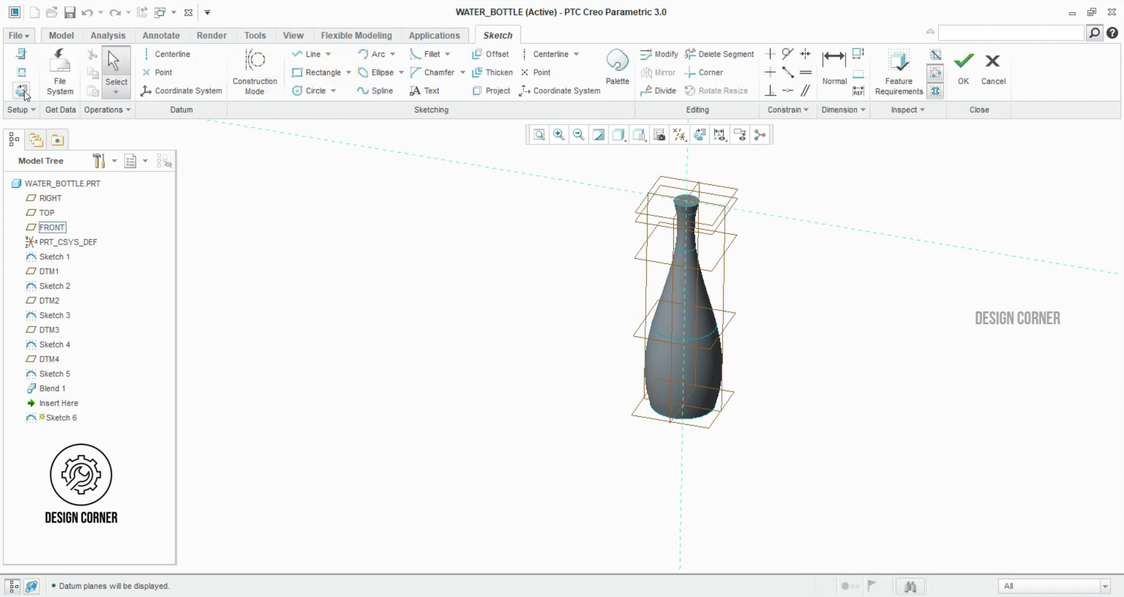
click(22, 90)
Draw a closed rectangle of lines at the bottle's mouth, starting at the origin and running along the mouth and the vertical axis
click(294, 56)
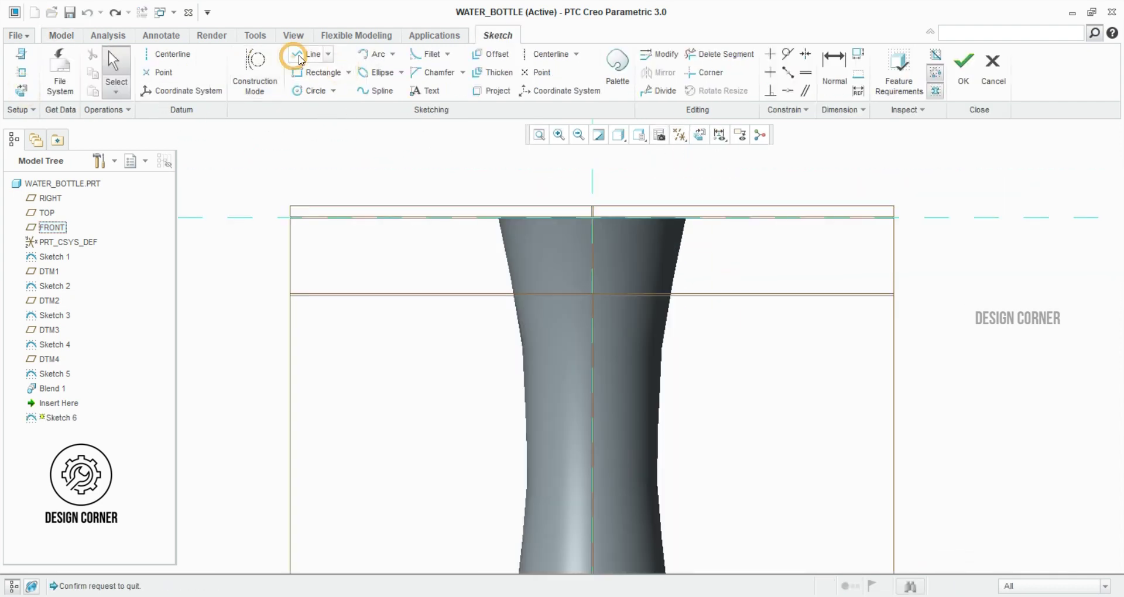
click(591, 218)
click(736, 218)
click(735, 348)
click(592, 349)
click(592, 218)
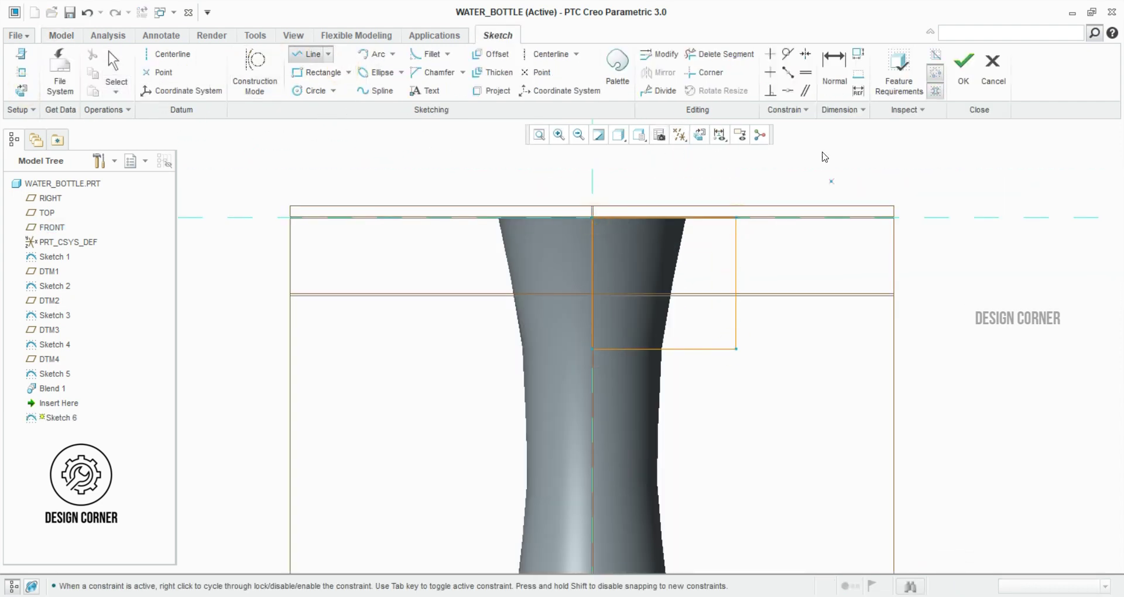
Dimension the rectangle 17 mm wide and 12 mm high and finish the sketch
click(834, 68)
middle_click(652, 206)
text(17)
middle_click(747, 256)
click(501, 34)
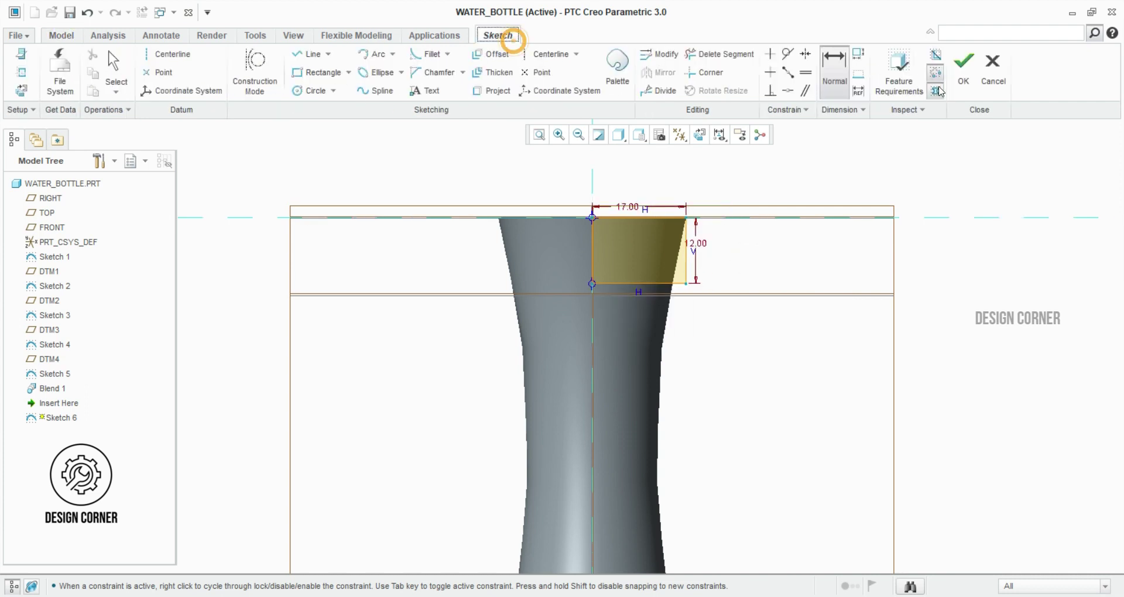
click(964, 69)
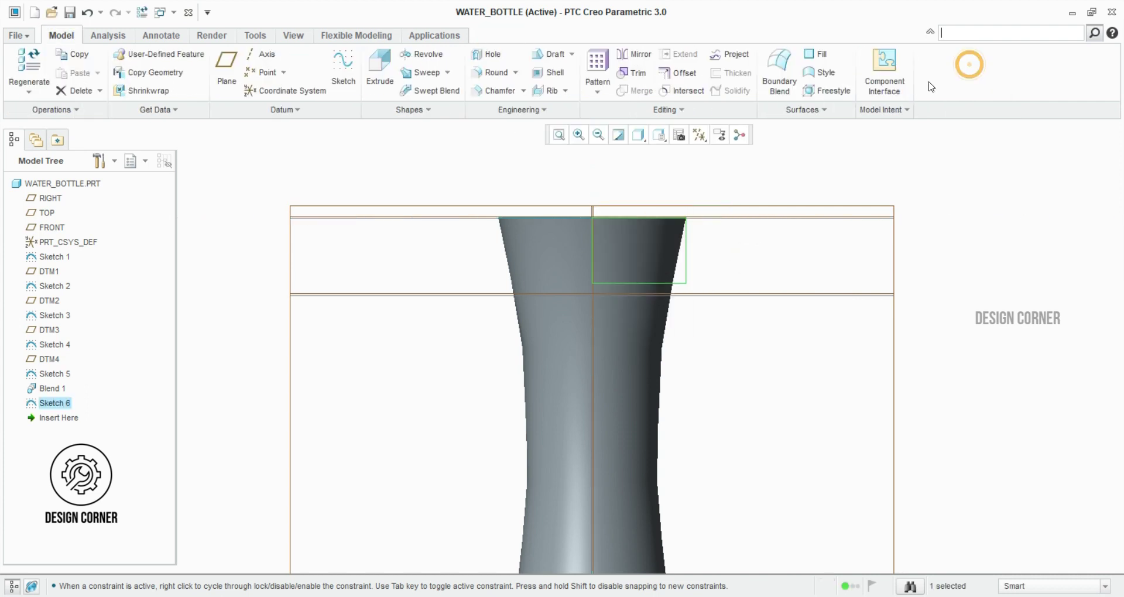
Revolve the rectangle 360 degrees about its edge on the bottle's axis to form the cap
click(421, 53)
click(595, 250)
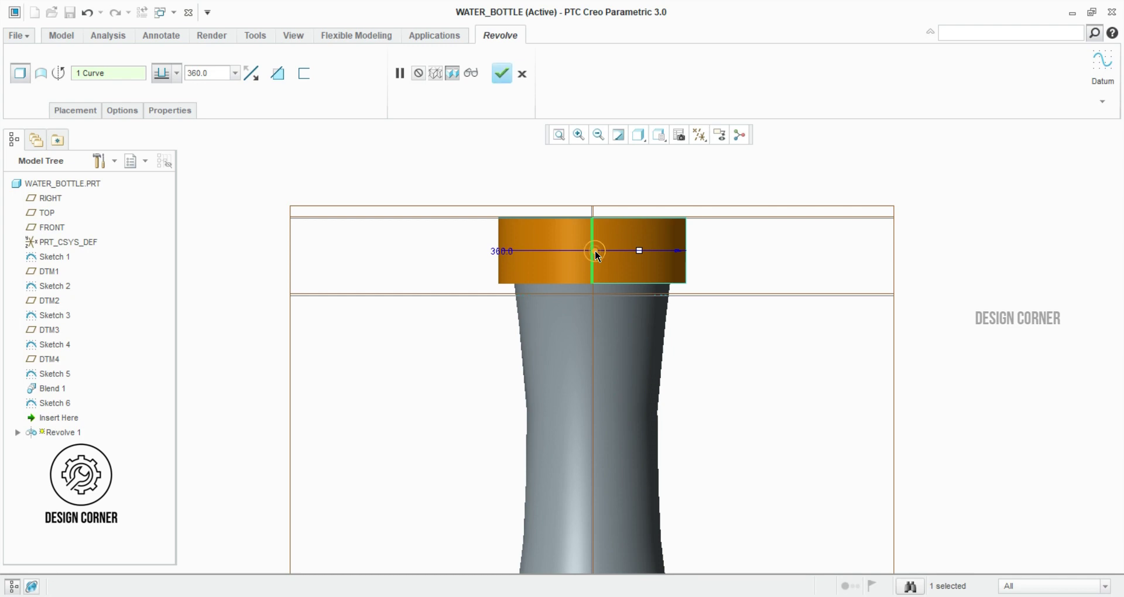
middle_drag(595, 250, 540, 275)
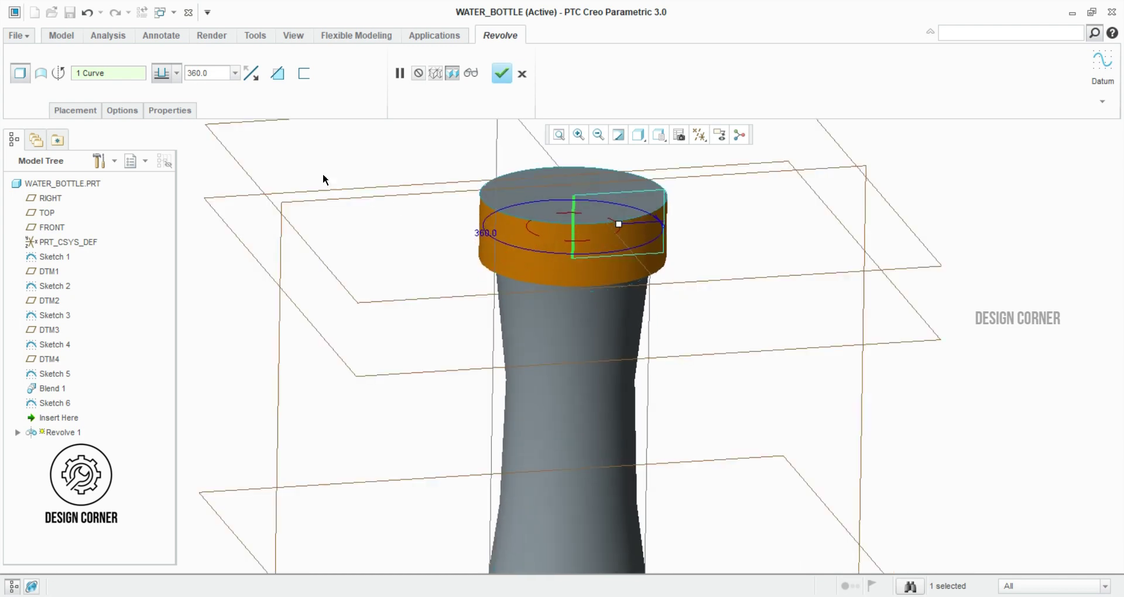
click(500, 75)
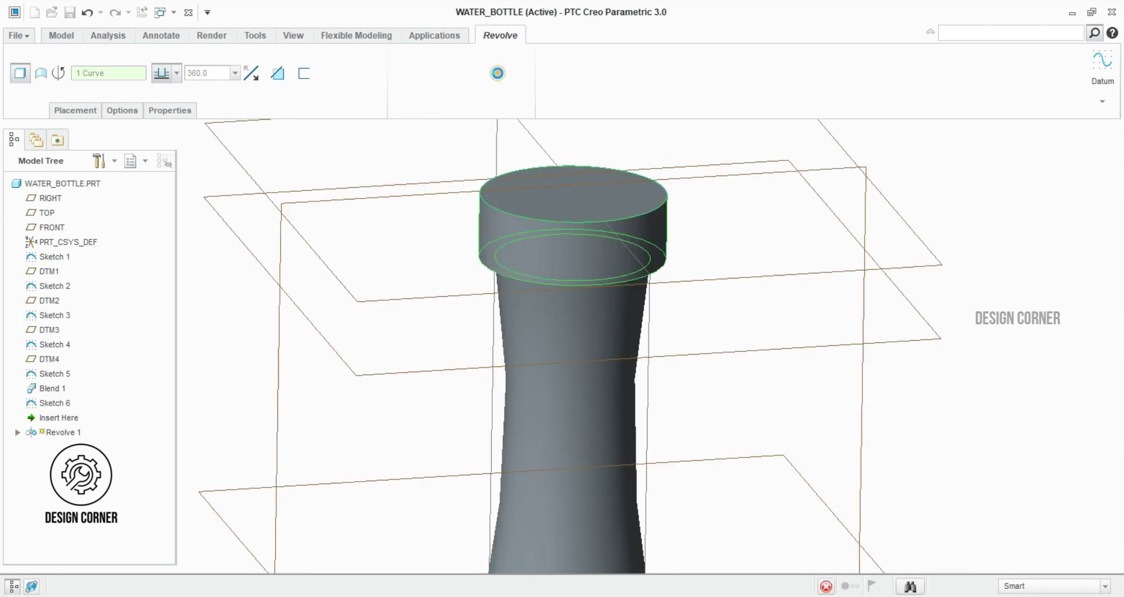
Hide the datum planes and fit the whole bottle in the view
mouse_move(743, 299)
middle_down()
mouse_move(694, 221)
mouse_move(699, 249)
middle_up()
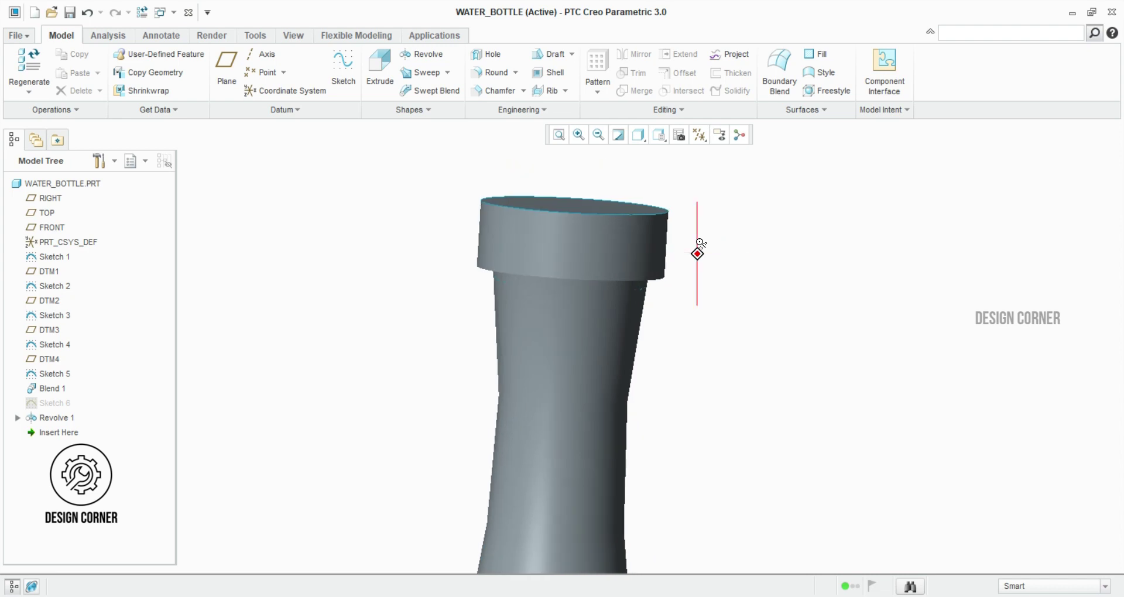
scroll(782, 350, up, 6)
scroll(783, 351, down, 1)
click(699, 136)
click(700, 218)
middle_drag(788, 327, 779, 363)
click(555, 139)
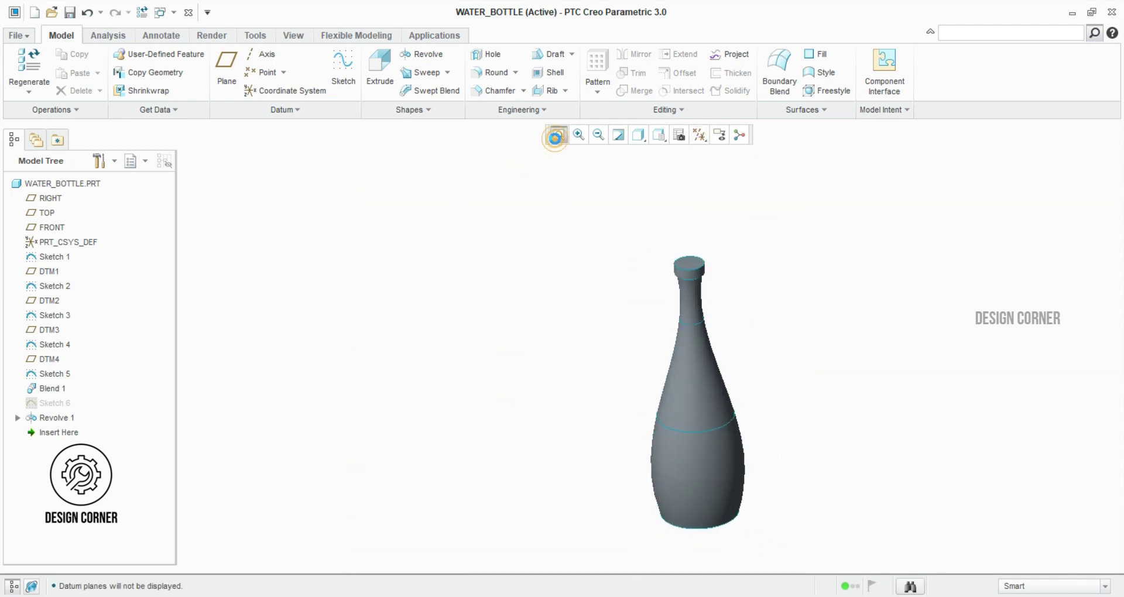
Round the cap's rim and the bottle's base edge with a 4 mm radius
click(484, 72)
scroll(667, 176, up, 3)
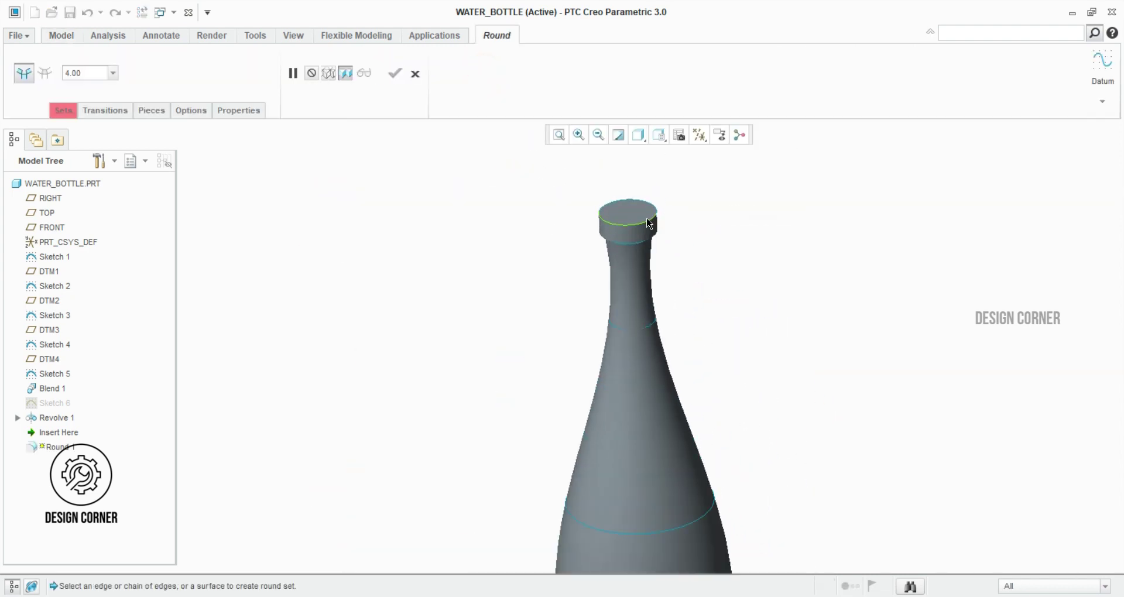
click(650, 225)
scroll(619, 225, up, 3)
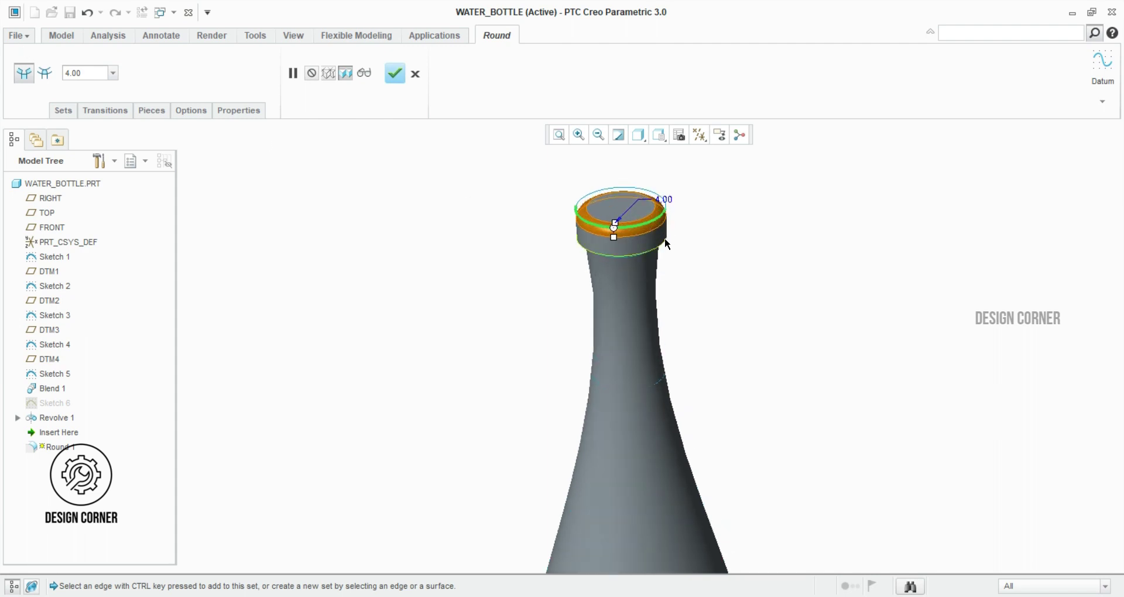
scroll(682, 251, down, 5)
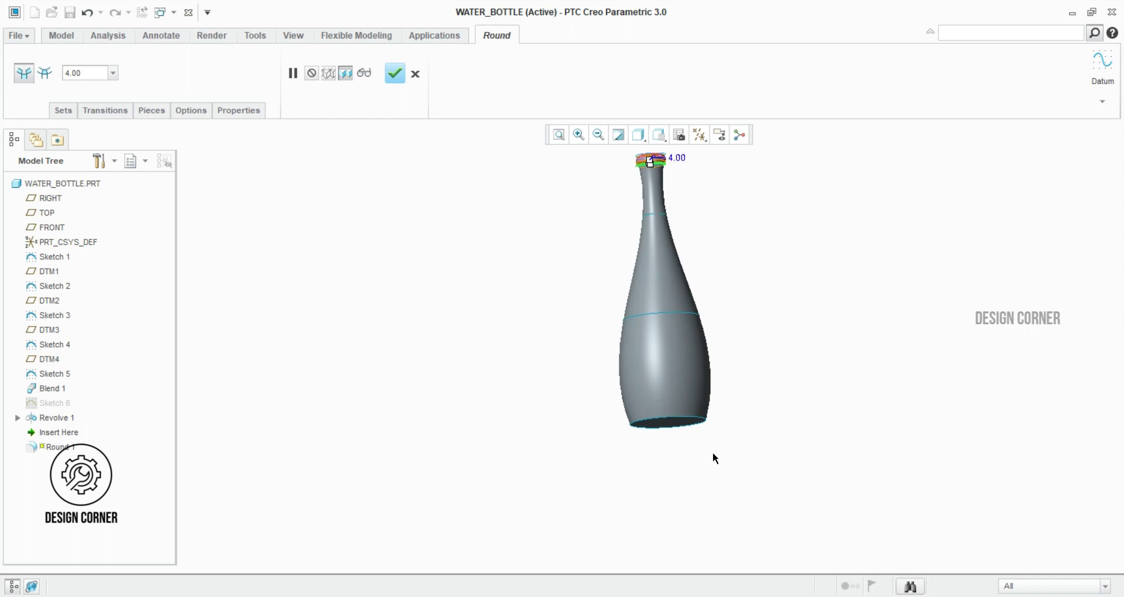
scroll(709, 448, up, 4)
click(682, 434)
mouse_move(682, 434)
middle_down()
mouse_move(677, 422)
mouse_move(725, 397)
mouse_move(719, 420)
middle_up()
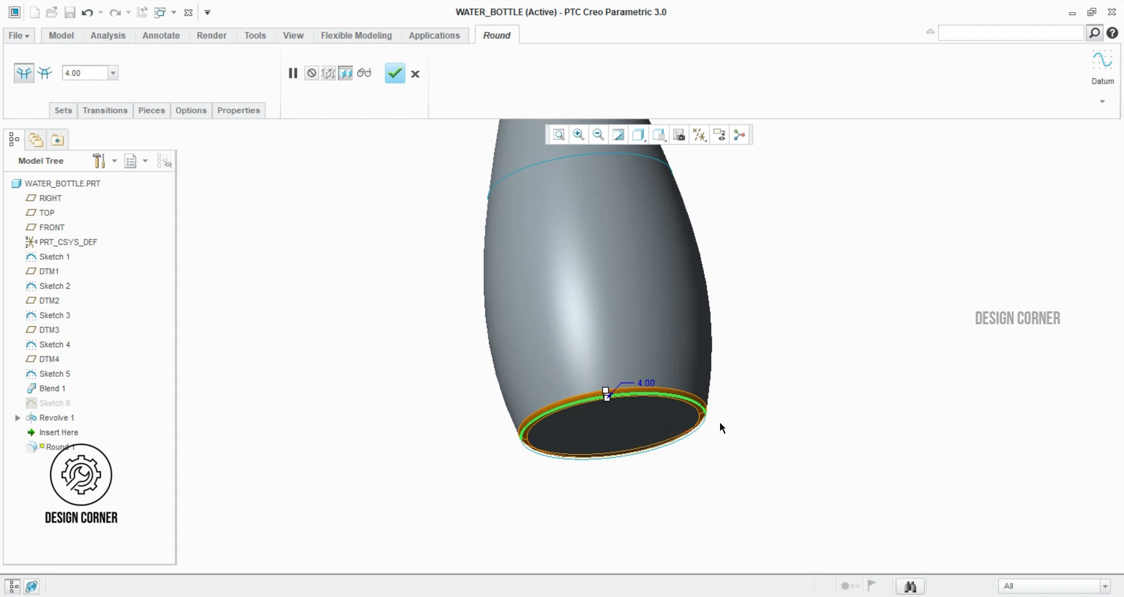
click(396, 76)
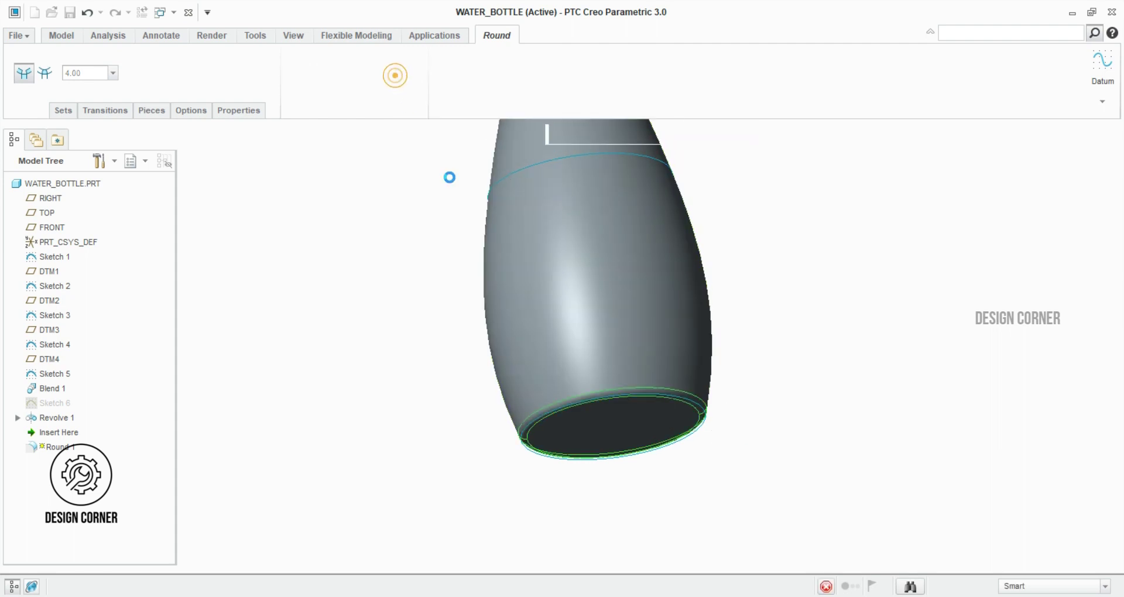
Display the datum planes again and start a new sketch on FRONT, viewed straight on at the bottle's base
scroll(585, 335, up, 4)
shift+middle_drag(644, 360, 715, 483)
click(575, 259)
middle_drag(575, 260, 571, 319)
click(52, 228)
click(700, 135)
click(699, 217)
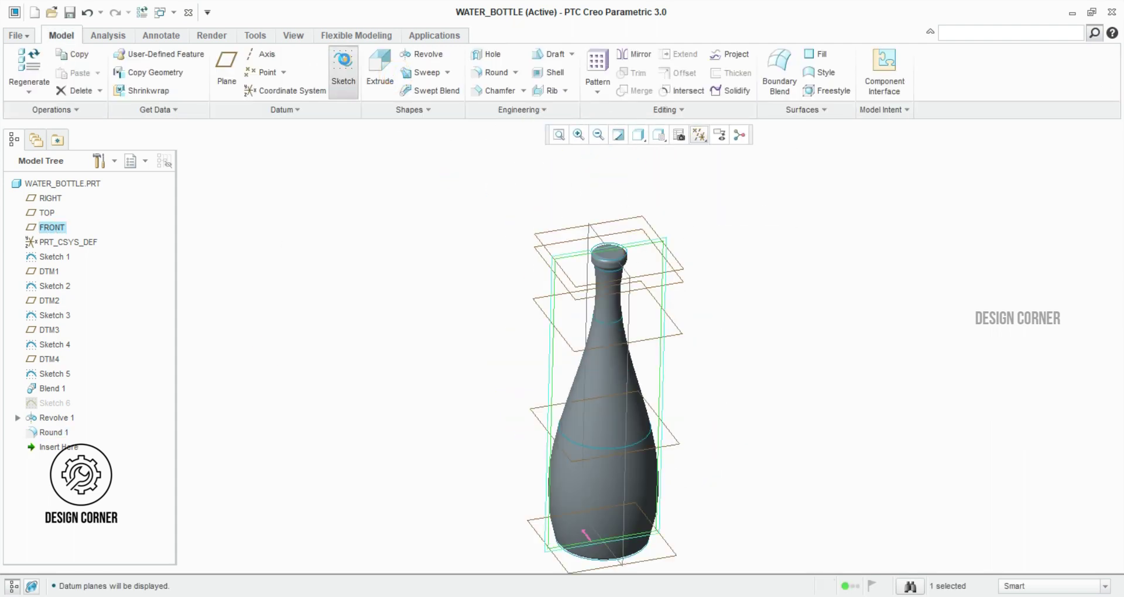
click(343, 66)
click(700, 135)
scroll(704, 531, down, 4)
Draw a vertical line about 37 mm long on the axis from below the base, and a circle centred near its upper end
click(312, 55)
click(596, 547)
click(596, 464)
scroll(665, 505, down, 1)
click(315, 91)
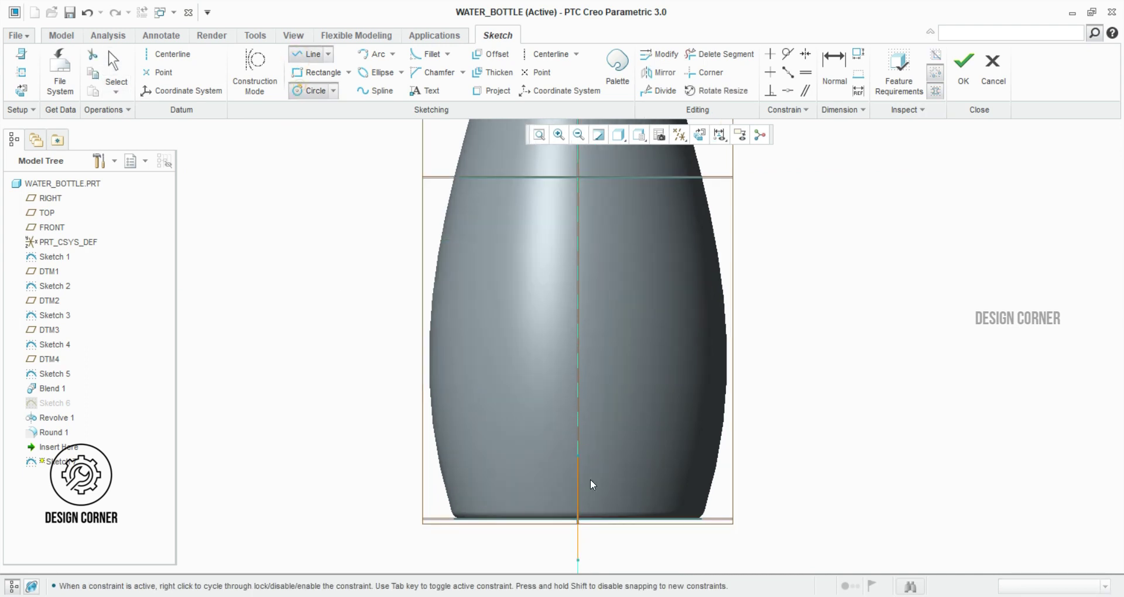
click(578, 475)
click(603, 499)
middle_click(634, 528)
Draw an inward-curving arc beside the circle, running down and outward towards the bottle's base
scroll(633, 524, down, 2)
click(374, 55)
click(665, 502)
click(640, 484)
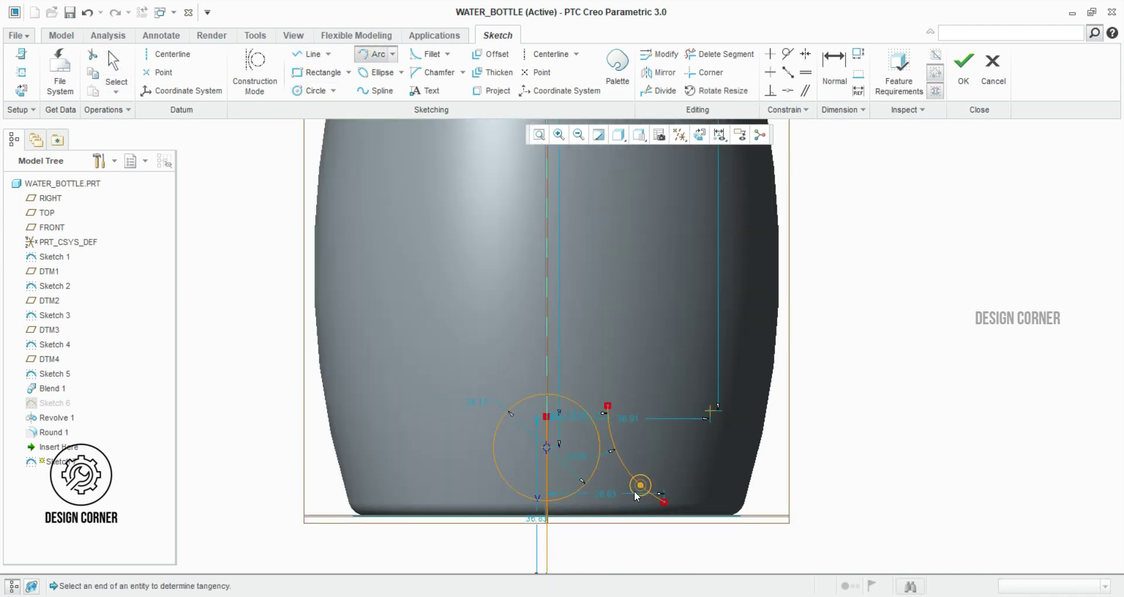
middle_click(640, 484)
Draw a vertical line down from the arc's lower end and a horizontal line back to the lower end of the axis line
scroll(673, 539, up, 4)
scroll(654, 556, down, 3)
click(312, 55)
click(682, 479)
click(681, 538)
click(591, 538)
middle_click(591, 538)
scroll(621, 538, up, 2)
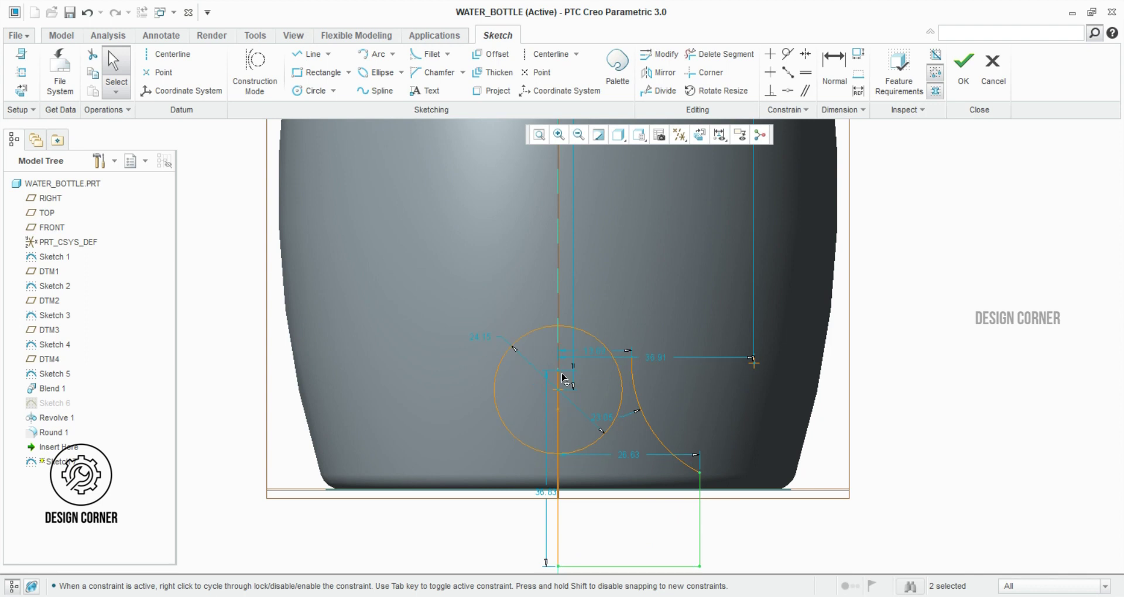
scroll(679, 352, up, 1)
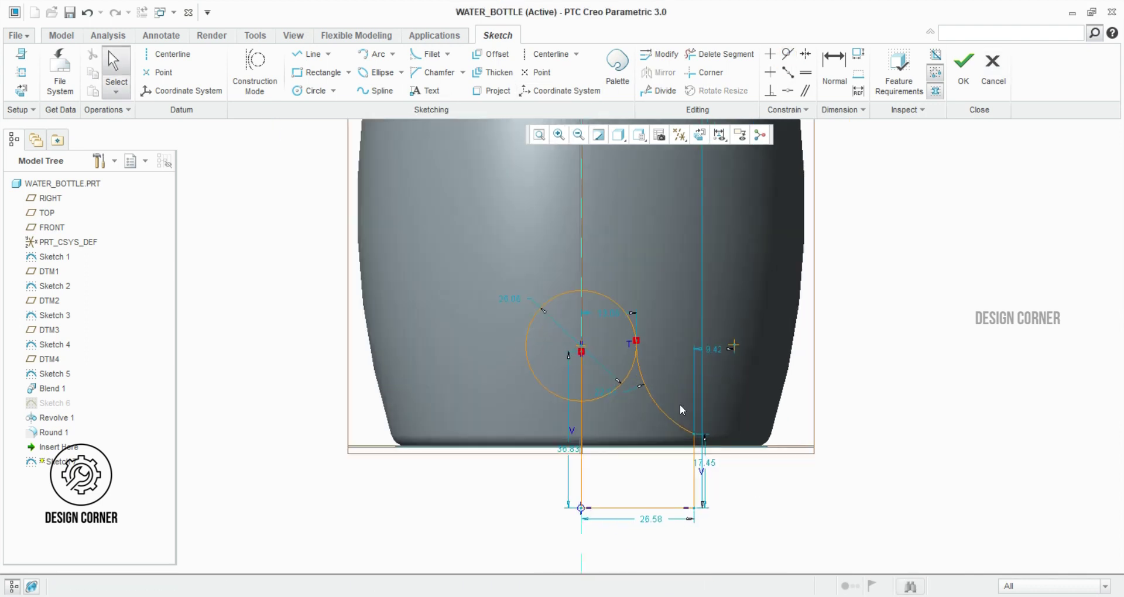
Dimension the axis line's upper end 20 mm above the bottle's base
click(834, 67)
click(632, 447)
click(582, 352)
middle_click(835, 380)
text(20)
Try to set the circle's diameter to 10 mm
double_click(492, 305)
text(10)
key(Return)
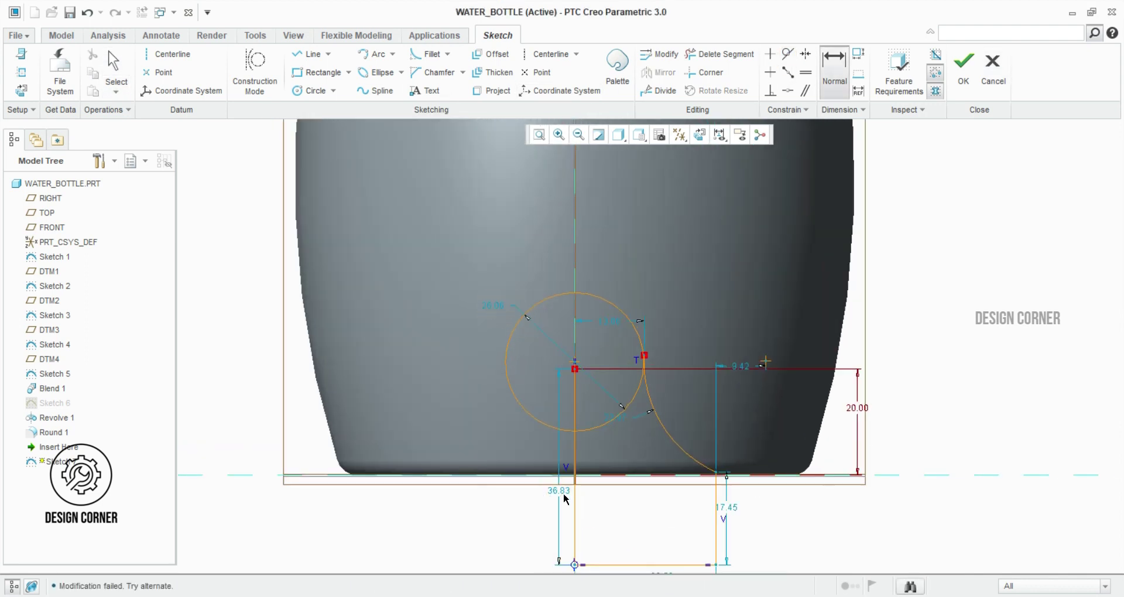
middle_click(564, 496)
Set the axis line's length to 35 mm and dimension the height of the arc's lower end above the base
double_click(562, 494)
text(35)
key(Return)
scroll(723, 469, down, 1)
click(765, 476)
scroll(767, 468, down, 1)
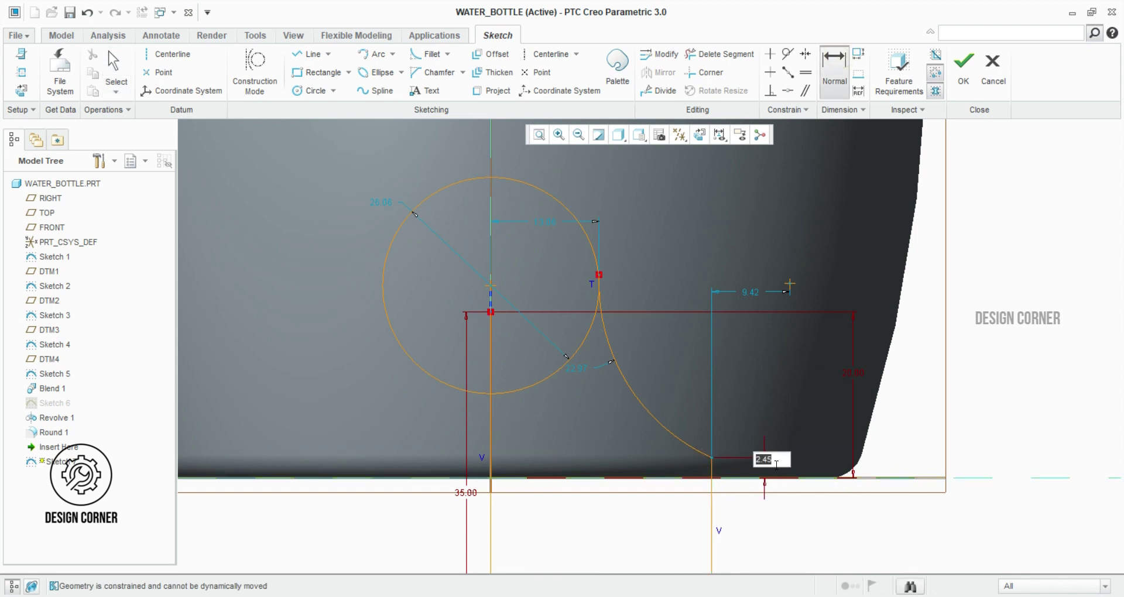
Extend the axis line up to the top of the circle and trim away the circle's unneeded part
scroll(703, 409, down, 3)
key(l)
click(574, 338)
click(573, 239)
click(720, 54)
click(612, 404)
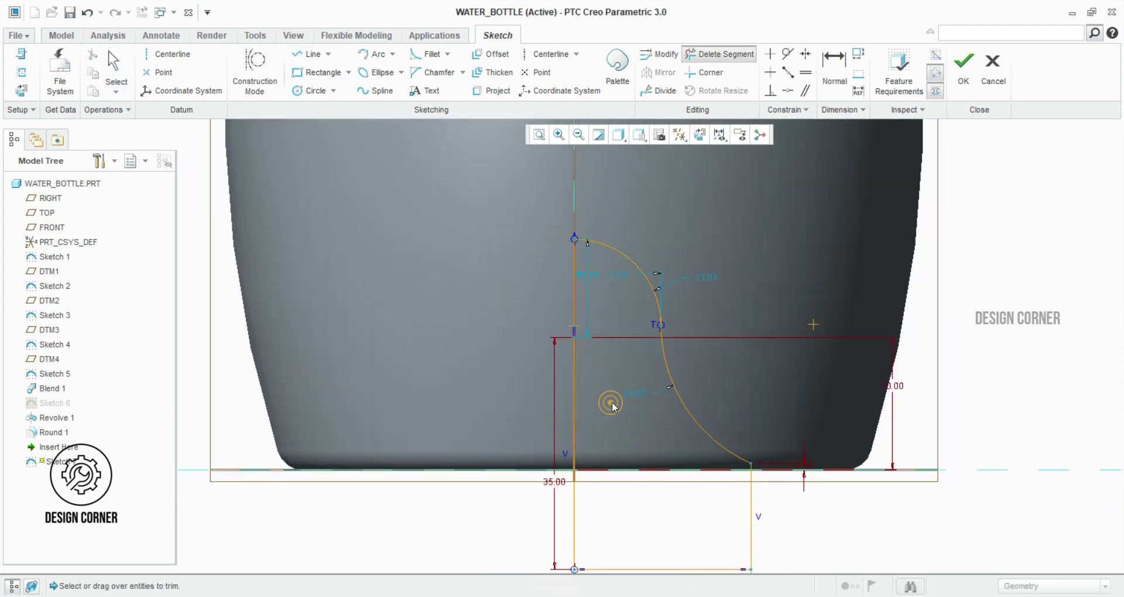
shift+middle_drag(716, 484, 712, 449)
middle_click(712, 449)
Dimension the profile's bottom line 5 mm below the bottle's base, deleting the conflicting 35 mm dimension
click(835, 69)
middle_click(777, 502)
click(995, 100)
click(985, 155)
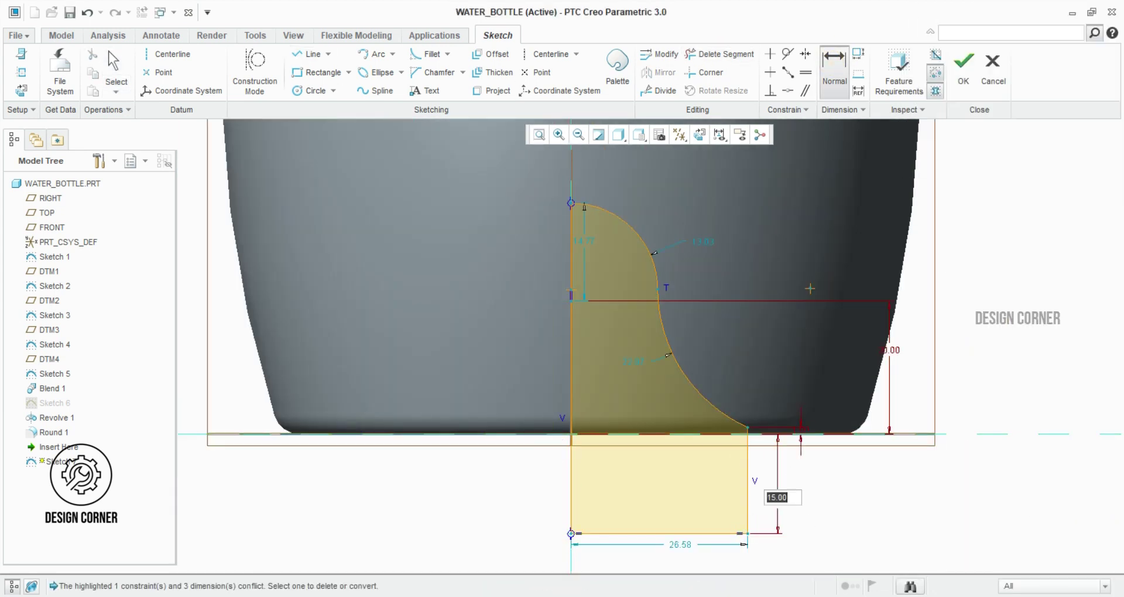
text(5)
key(Return)
Set the upper arc's radius to 12 mm and its top 13 mm above the lower axis line's upper end
scroll(728, 252, down, 2)
click(603, 246)
middle_click(661, 237)
text(12)
double_click(489, 234)
text(13)
key(Return)
shift+middle_drag(502, 238, 446, 182)
Set the lower arc's radius to 22 mm and the lower axis line's upper end to 15 mm above the base
double_click(570, 331)
text(22)
key(Return)
double_click(851, 365)
text(15)
key(Return)
scroll(662, 339, up, 2)
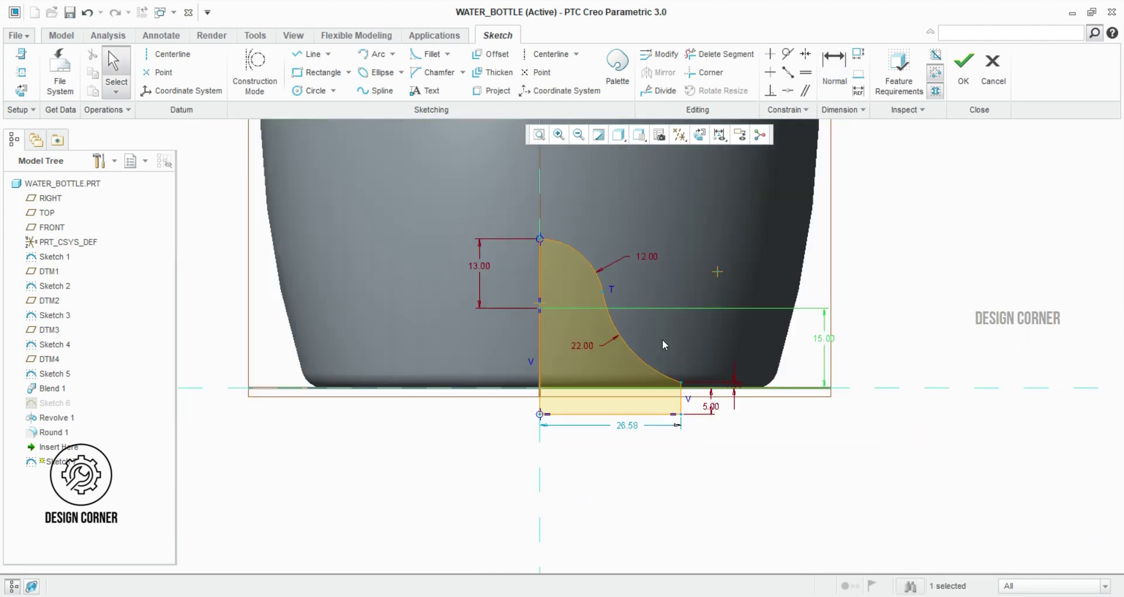
Finish the recess sketch and revolve it 360° about its vertical axis line as a material-removing cut in the base
click(963, 68)
click(426, 53)
click(408, 177)
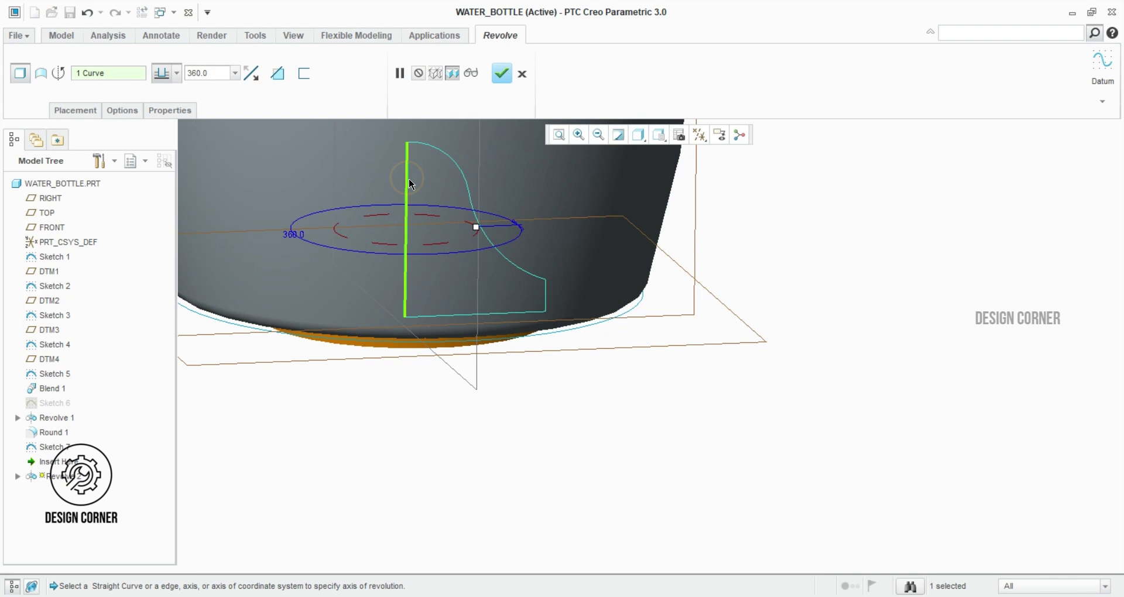
click(278, 73)
middle_drag(310, 179, 457, 130)
click(520, 75)
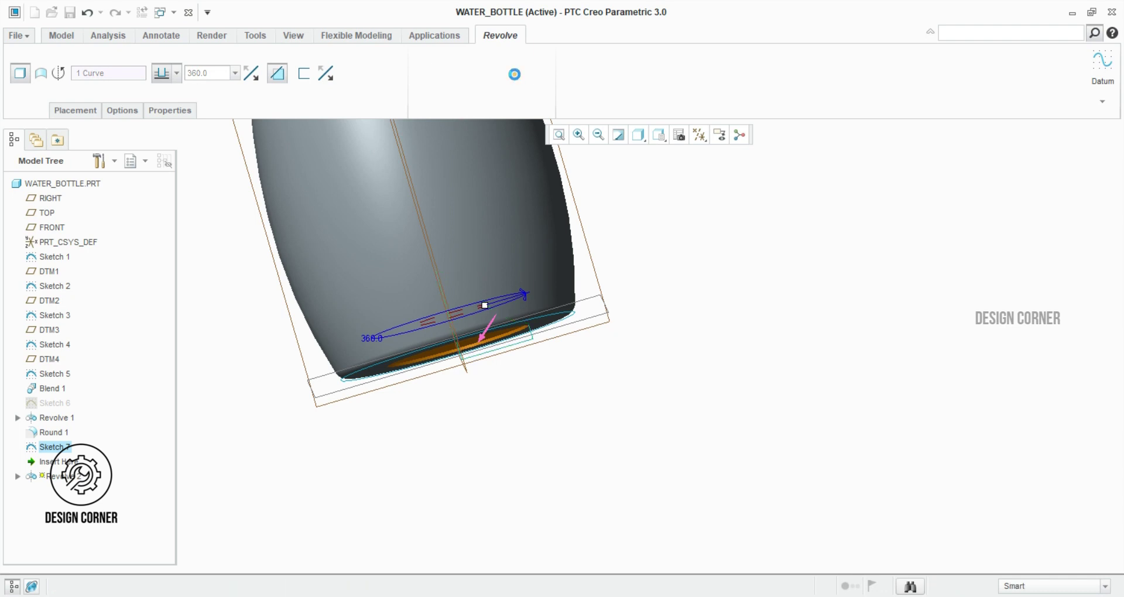
Start a round on the rim edge of the base recess
click(489, 73)
scroll(618, 527, down, 3)
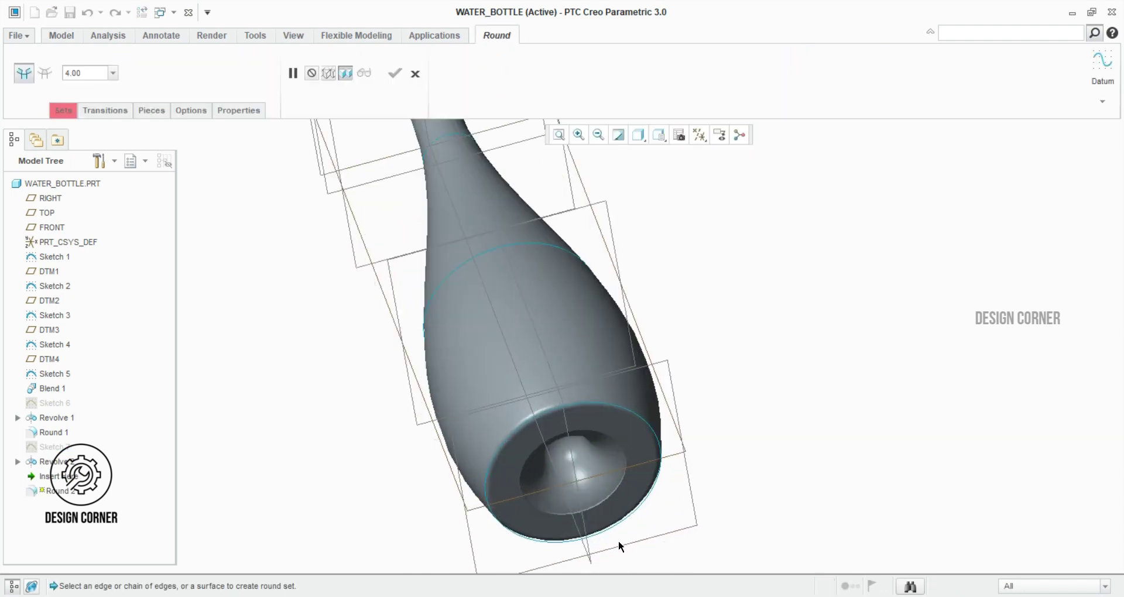
scroll(607, 499, down, 3)
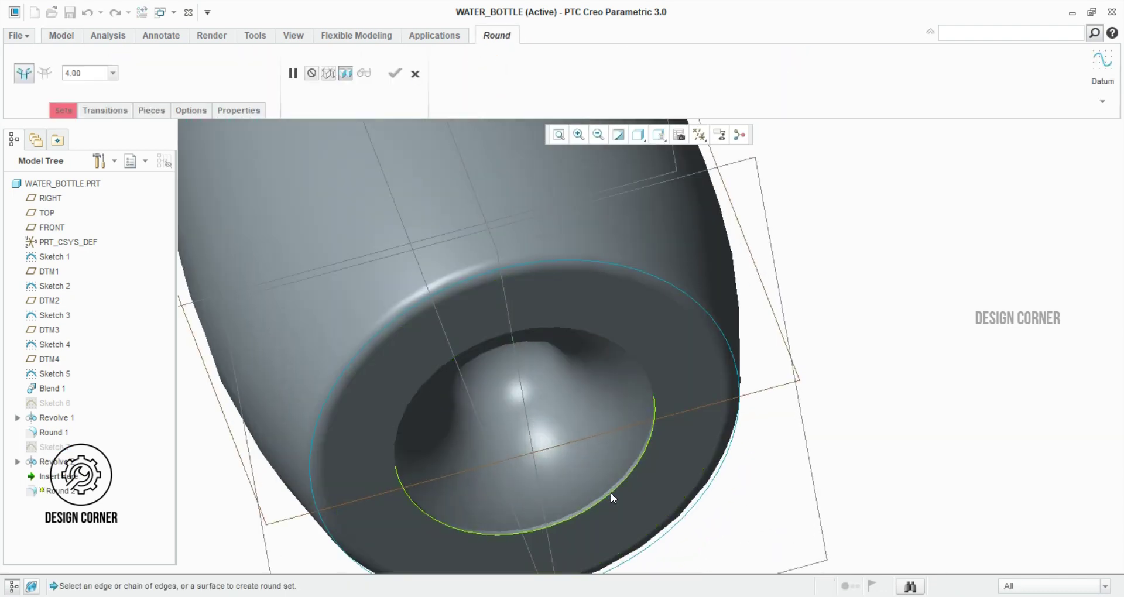
click(610, 492)
scroll(623, 321, up, 2)
scroll(623, 321, up, 3)
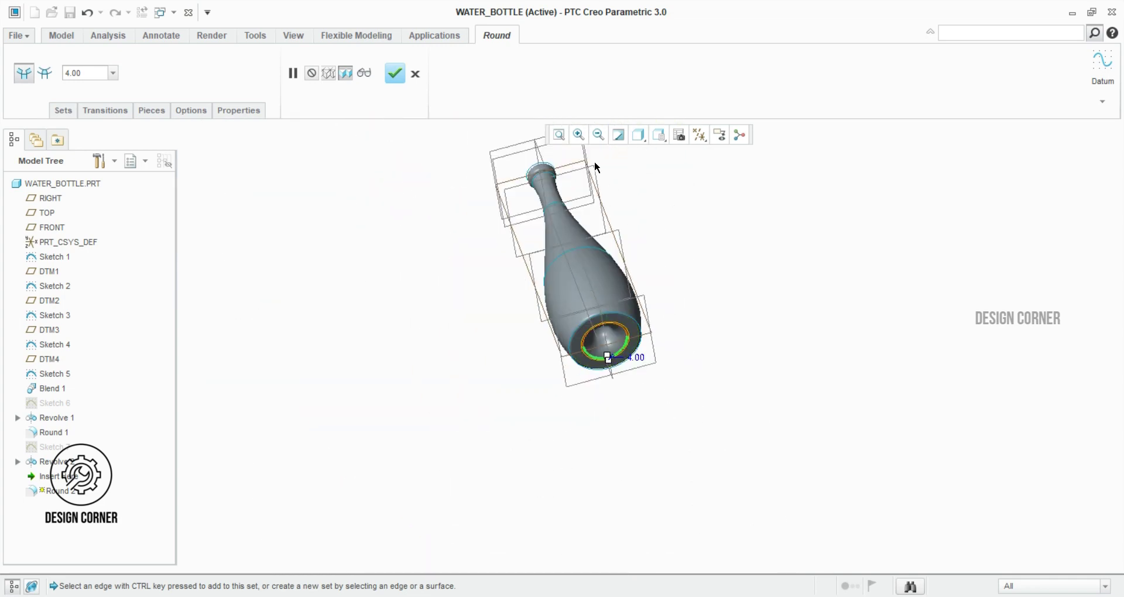
Set the round radius to 3 mm, add the edge where the cap meets the neck, and complete the round
scroll(592, 166, down, 5)
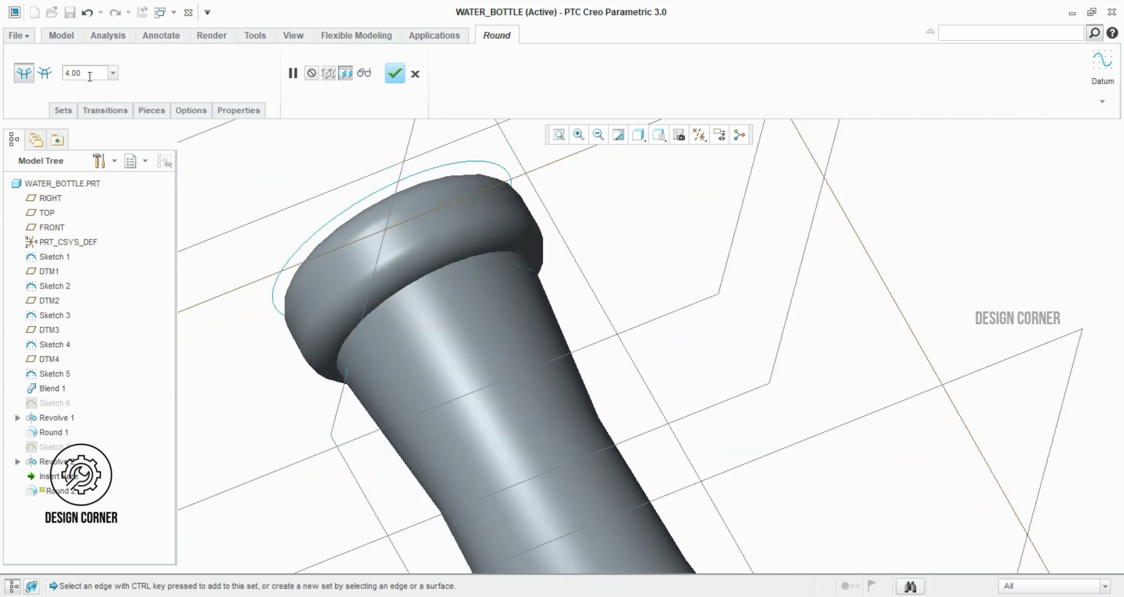
text(3)
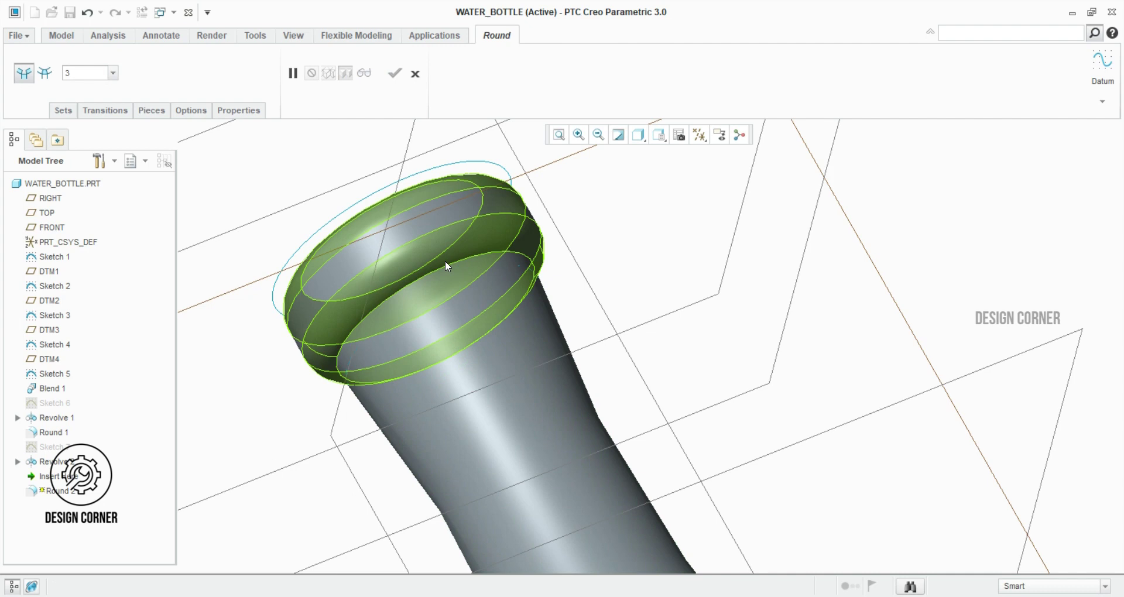
click(472, 260)
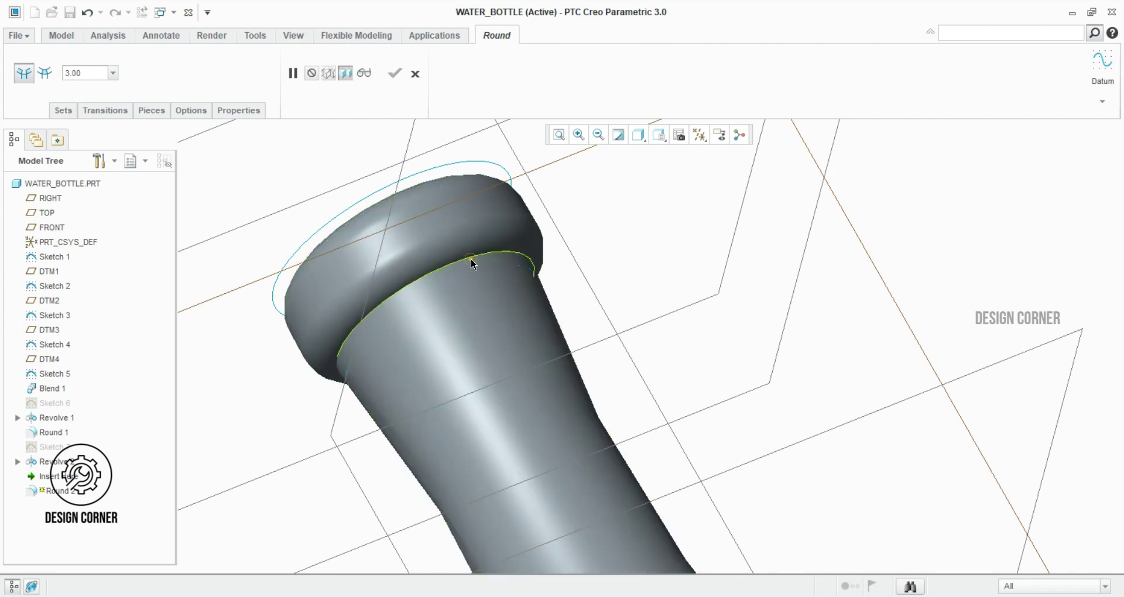
scroll(479, 262, up, 3)
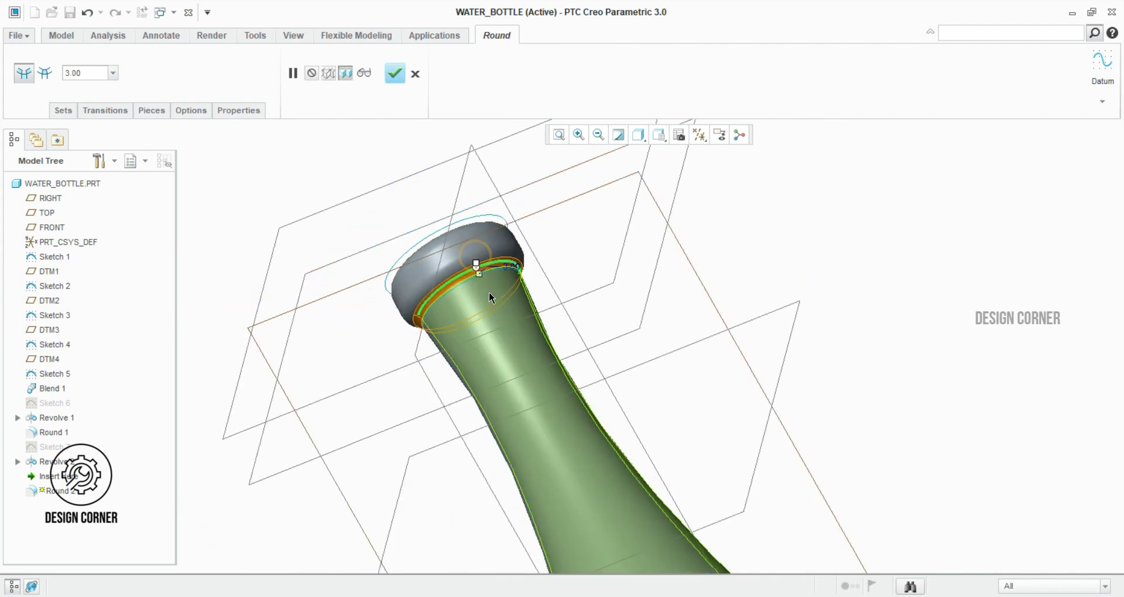
middle_drag(489, 291, 589, 307)
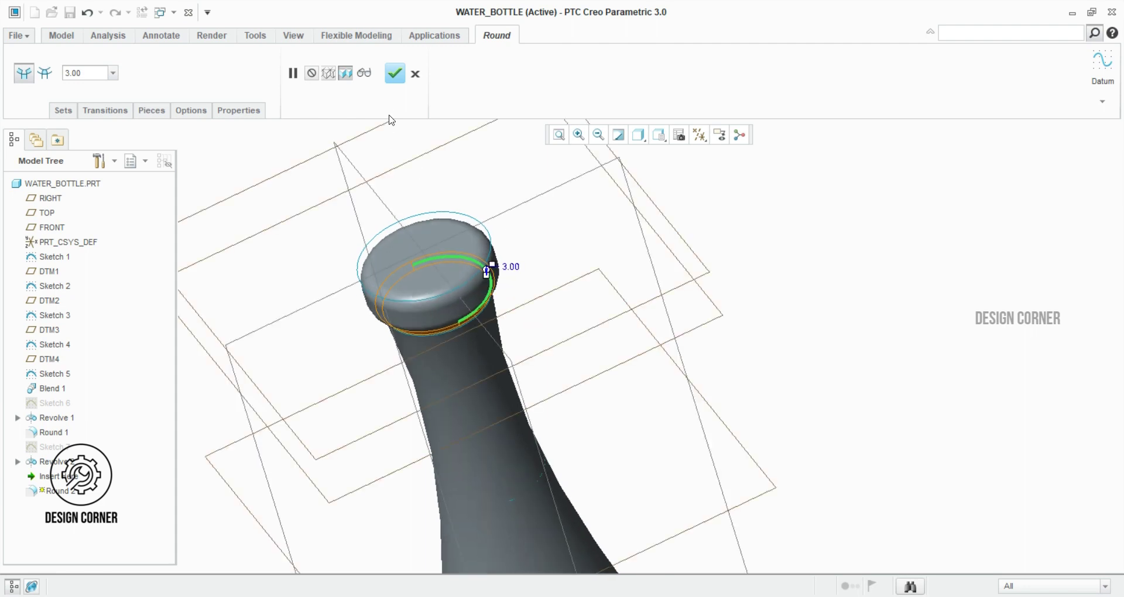
click(395, 73)
Turn off the display of datum planes in the model view
scroll(574, 220, up, 5)
click(785, 252)
click(699, 135)
click(699, 217)
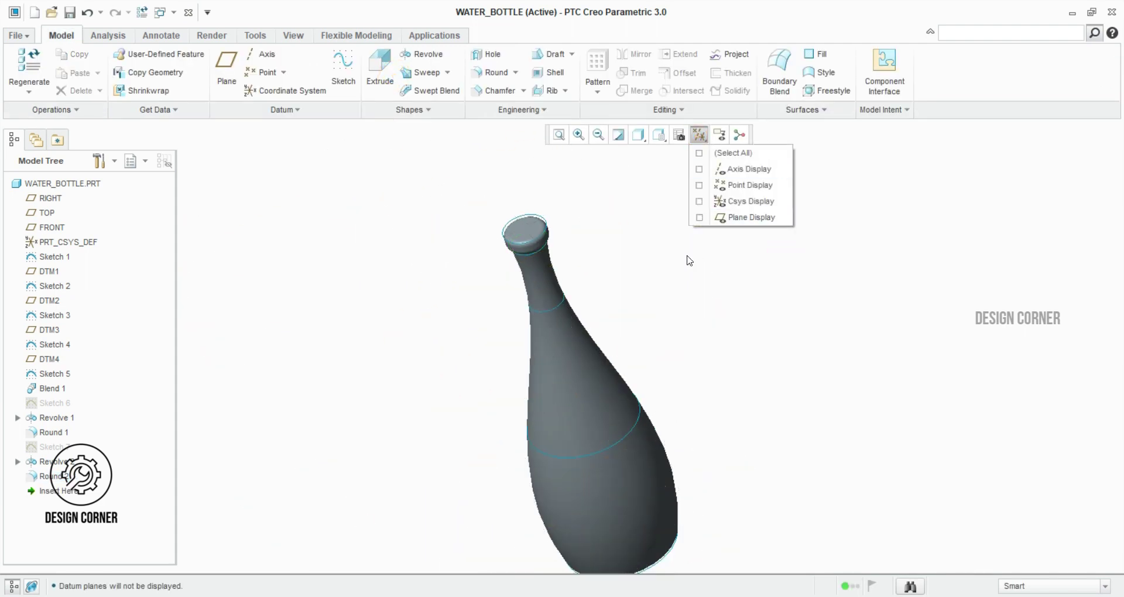
click(690, 261)
Start a shell with a thickness of 2.5 mm and remove the flat top surface of the cap
scroll(527, 249, down, 6)
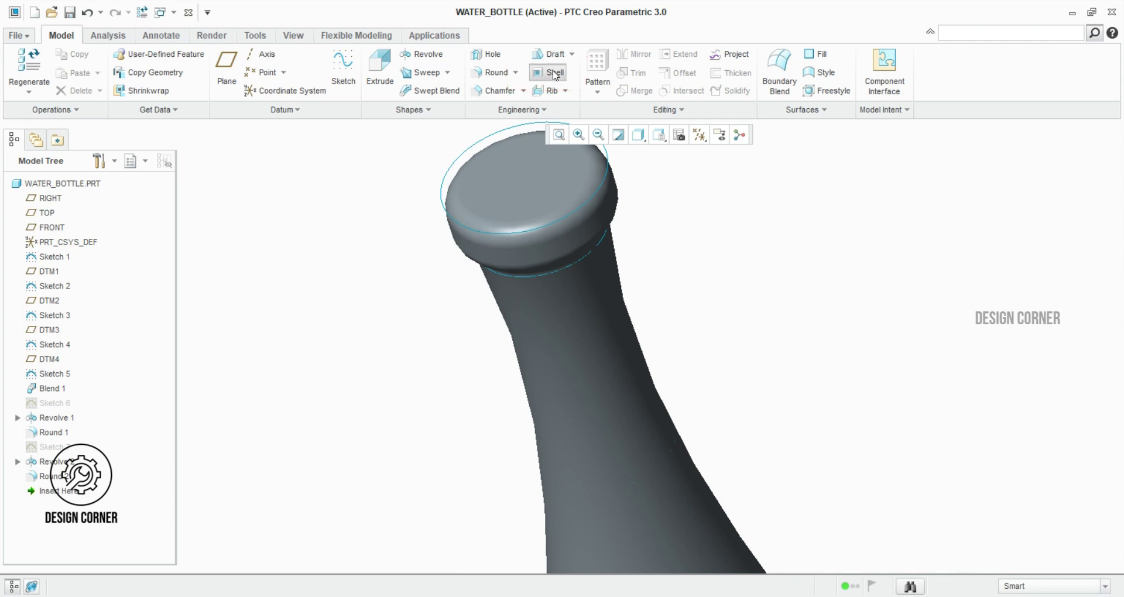
click(553, 73)
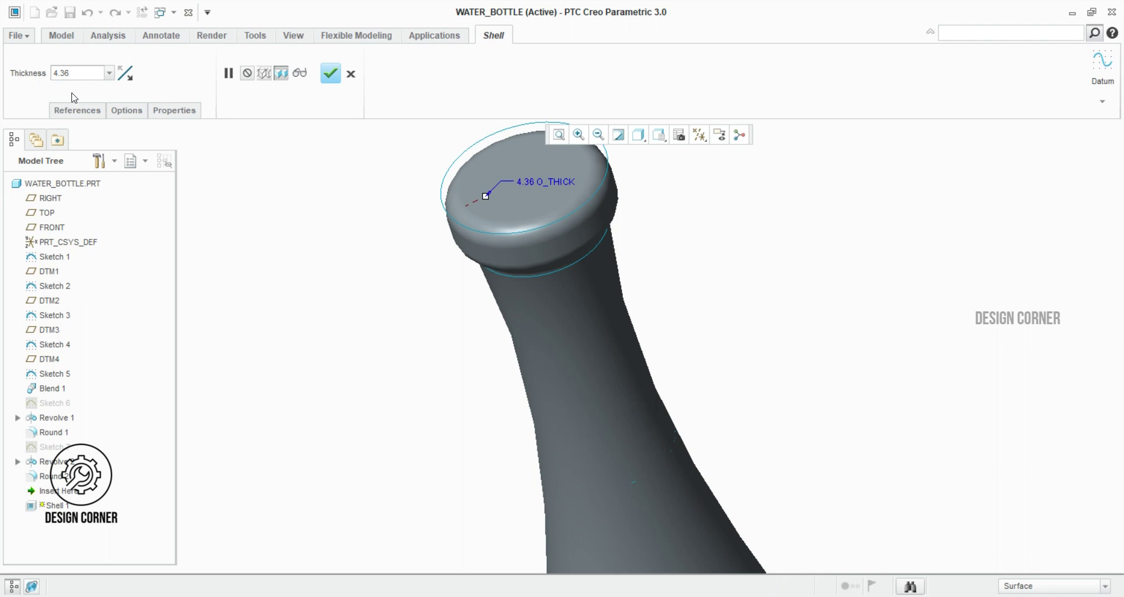
text(2.5)
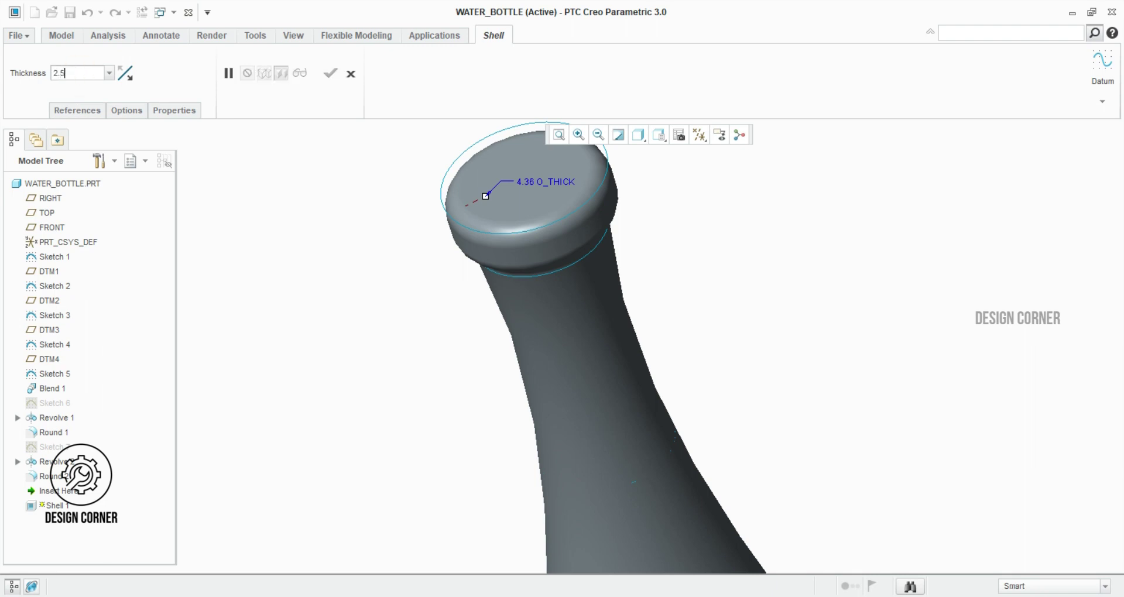
click(78, 111)
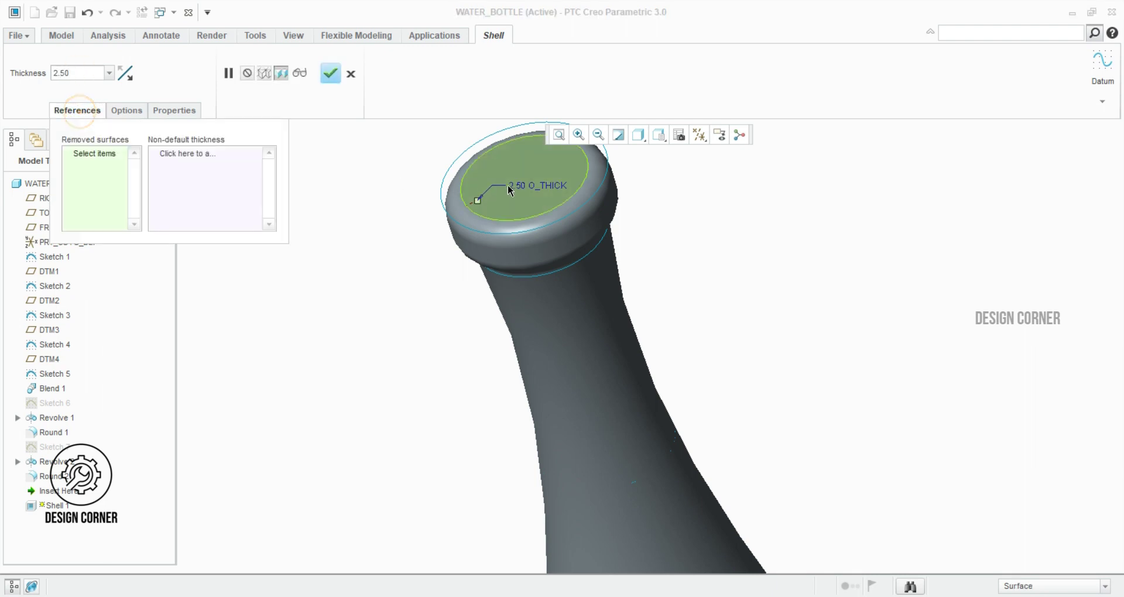
click(526, 176)
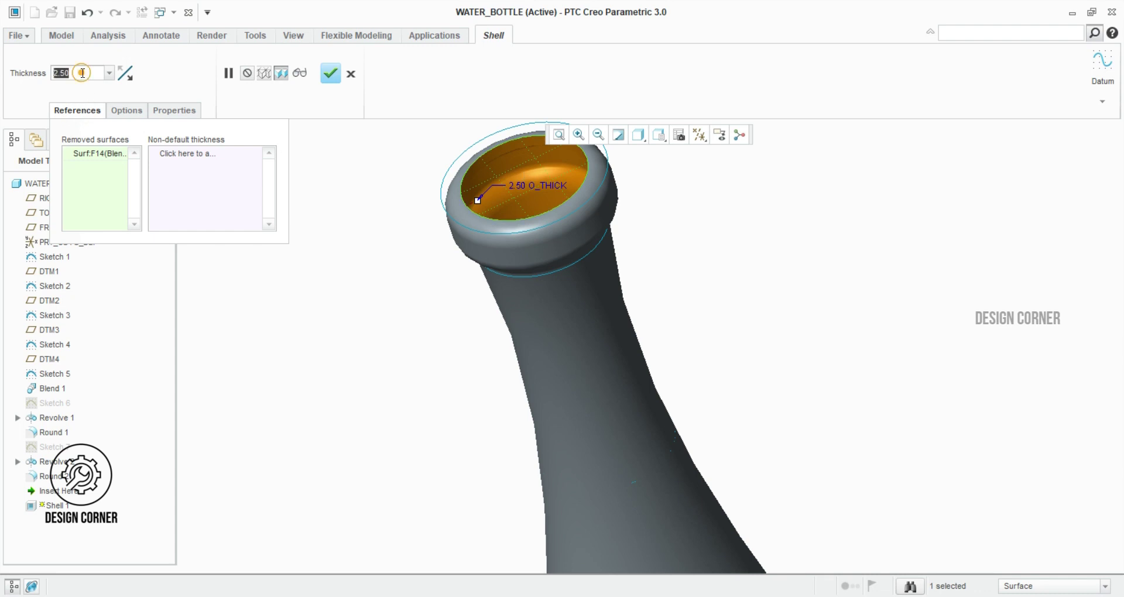
Try shell thicknesses of 2.7 mm and 2.9 mm
text(2)
key(Return)
scroll(404, 178, up, 1)
scroll(421, 191, down, 2)
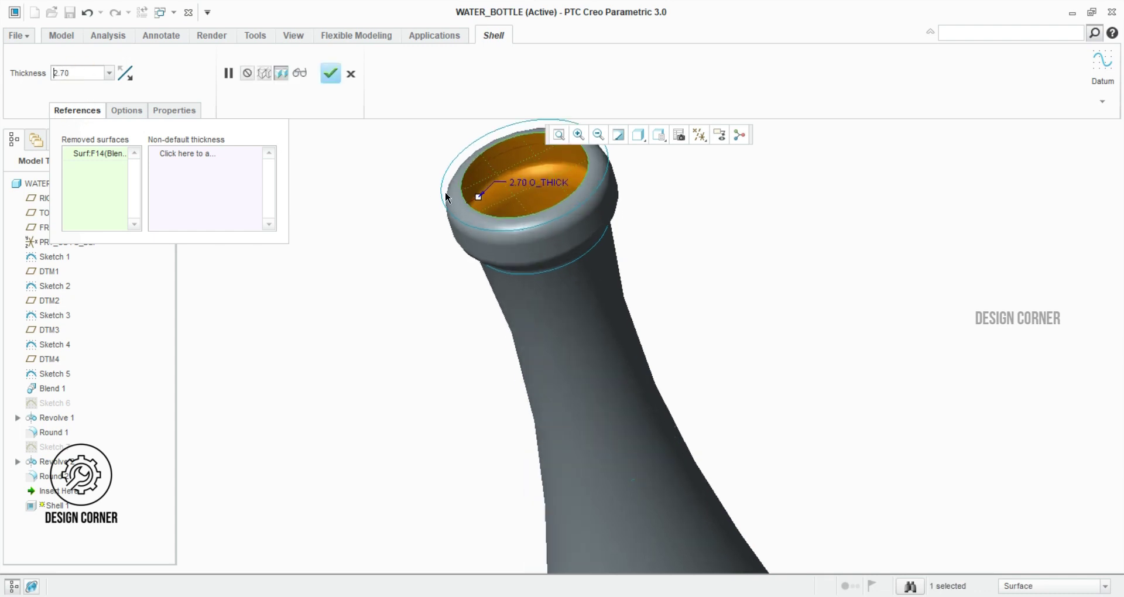
text(2.9)
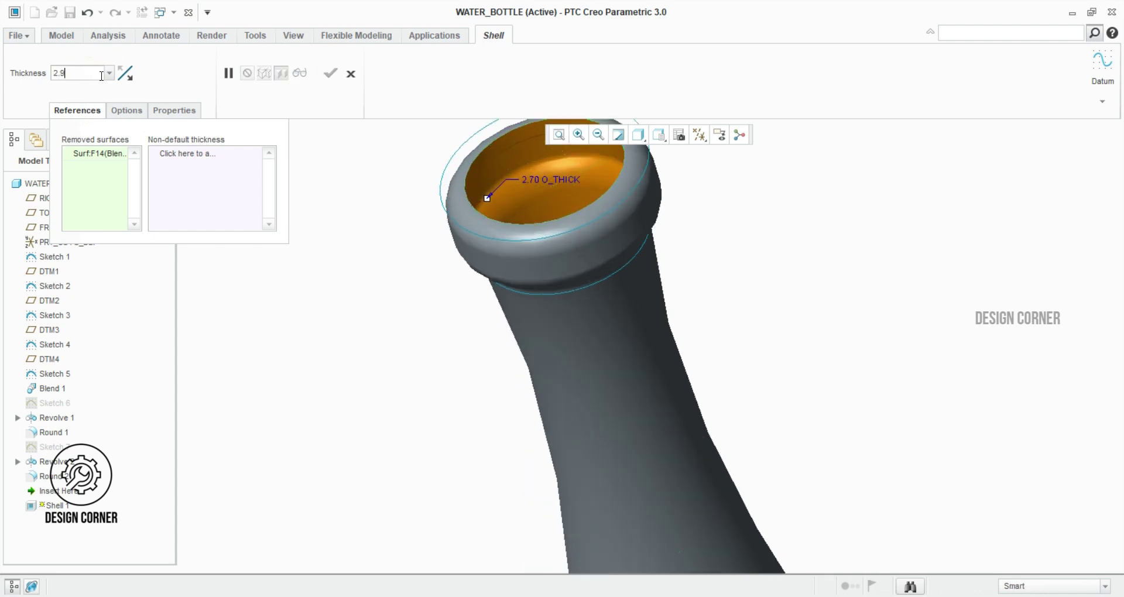
key(Return)
scroll(577, 187, up, 2)
Set the shell thickness to 2.6 mm and complete the shell, refitting the bottle in view
text(2)
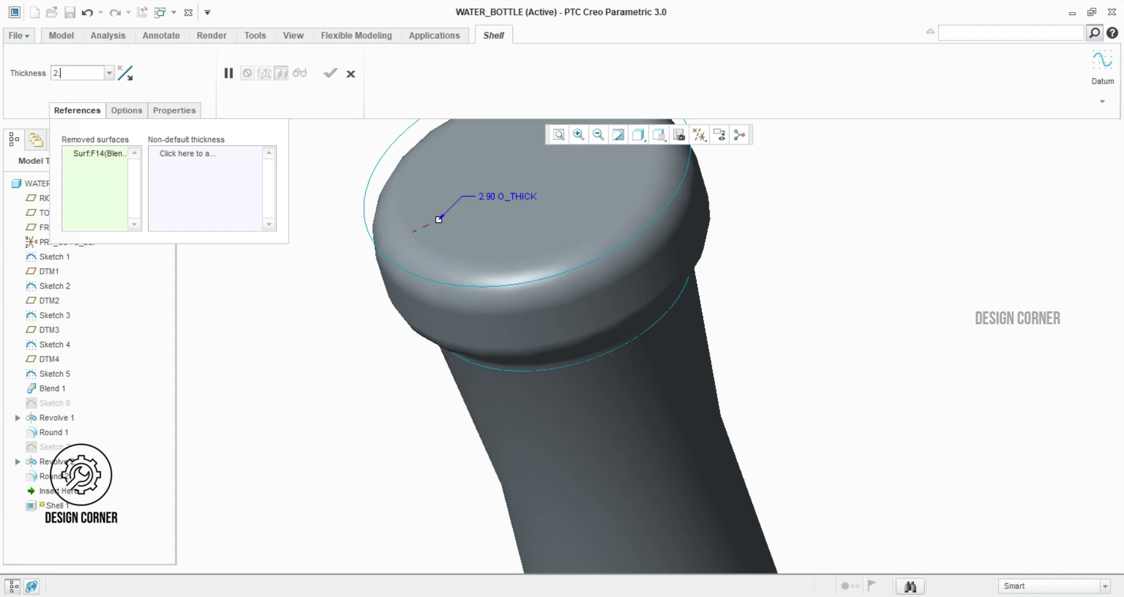
text(.6)
key(Return)
scroll(439, 311, down, 4)
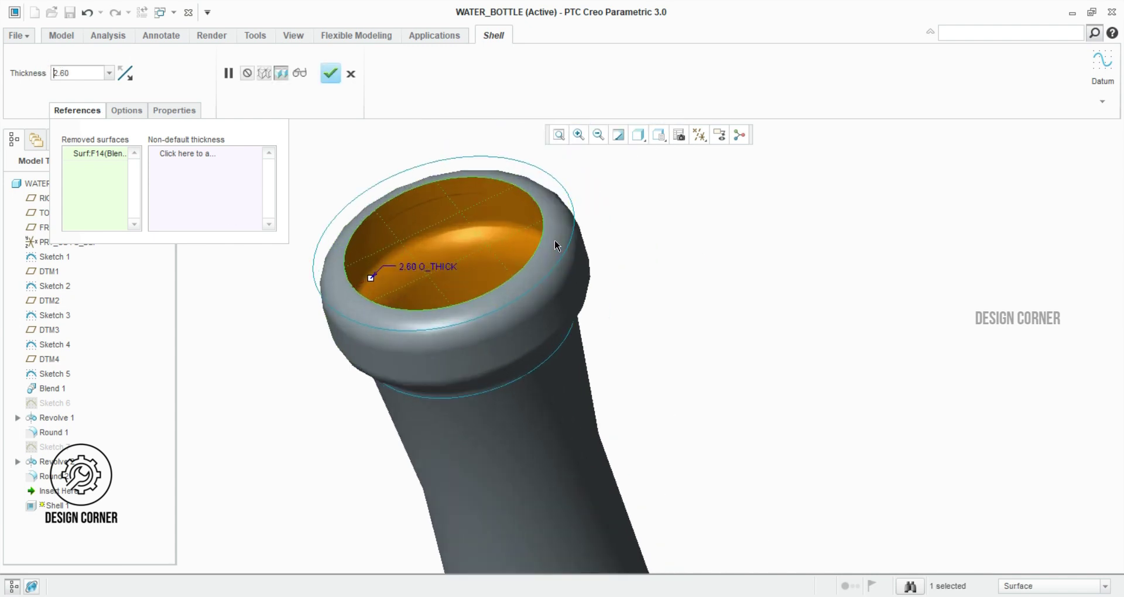
scroll(562, 281, down, 5)
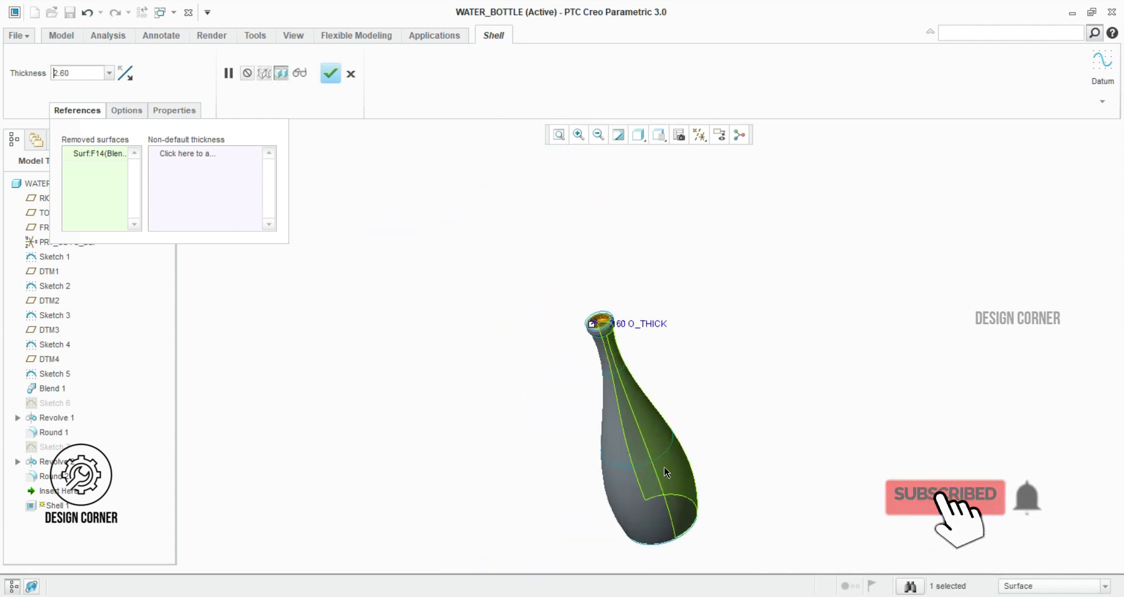
click(331, 74)
click(513, 397)
click(560, 135)
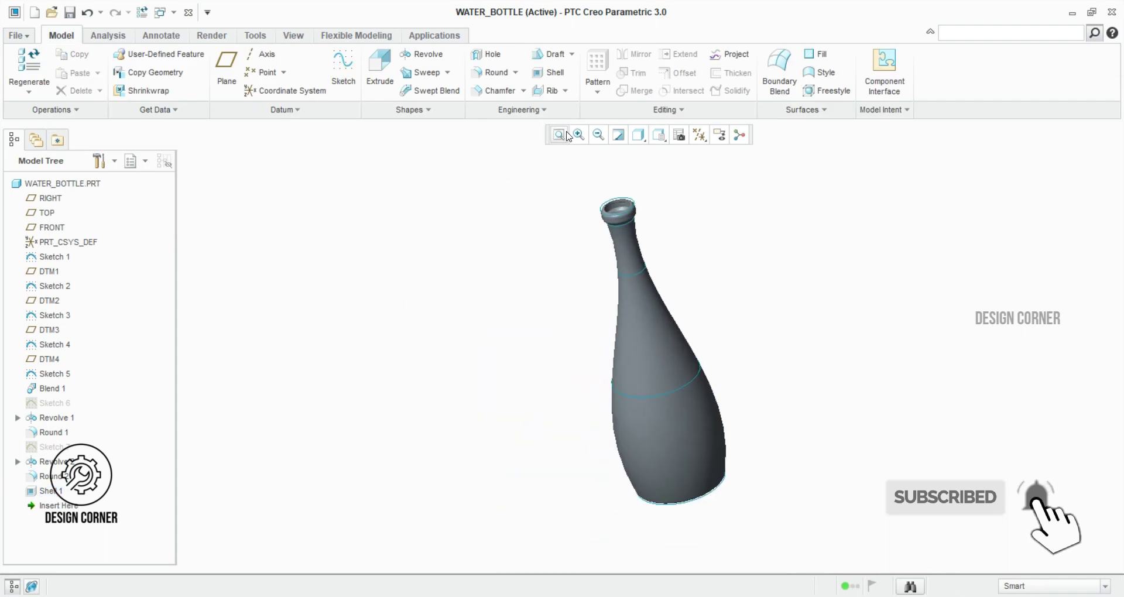
Hide Sketch 1 through Sketch 5 so that only the bottle's solid geometry is displayed
click(58, 257)
ctrl+click(62, 286)
ctrl+click(62, 315)
ctrl+click(62, 345)
click(389, 401)
Examine the shelled bottle in the FRONT view and return to the default orientation
click(559, 135)
middle_drag(667, 158, 641, 193)
click(659, 135)
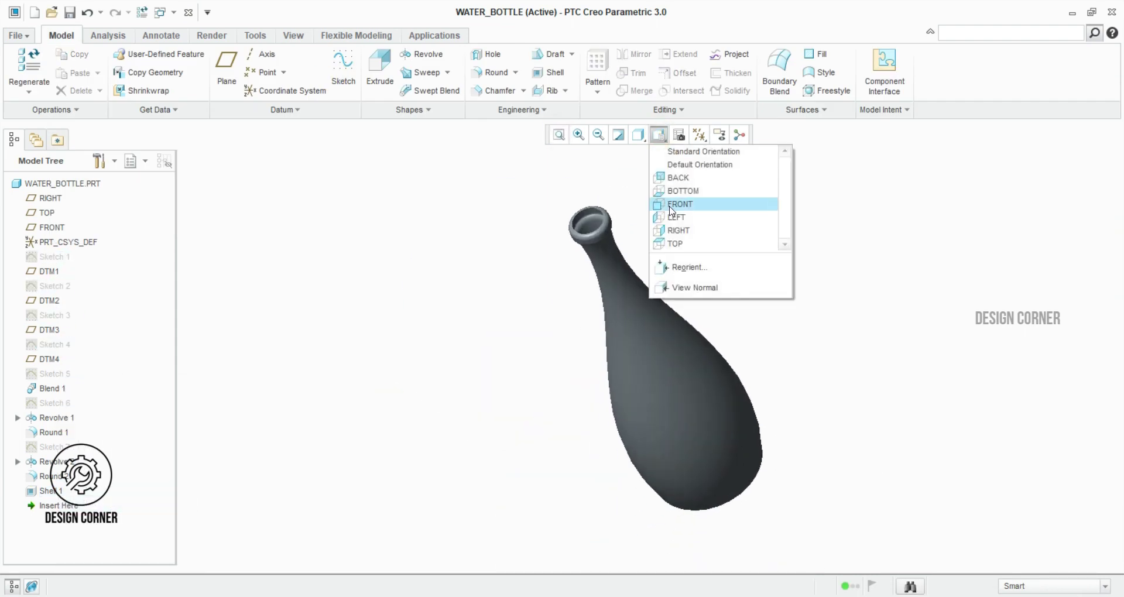
click(672, 206)
click(559, 136)
key(ctrl+d)
Choose the green ref_color1 appearance and select the bottle's outer body surfaces for it
click(294, 35)
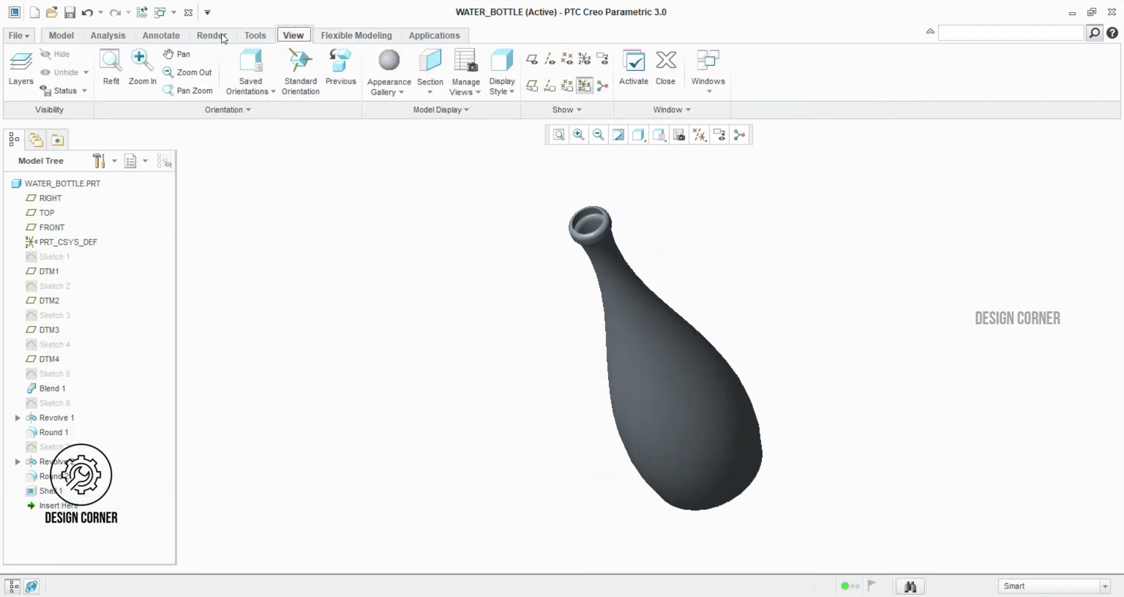
click(255, 35)
click(293, 35)
click(394, 92)
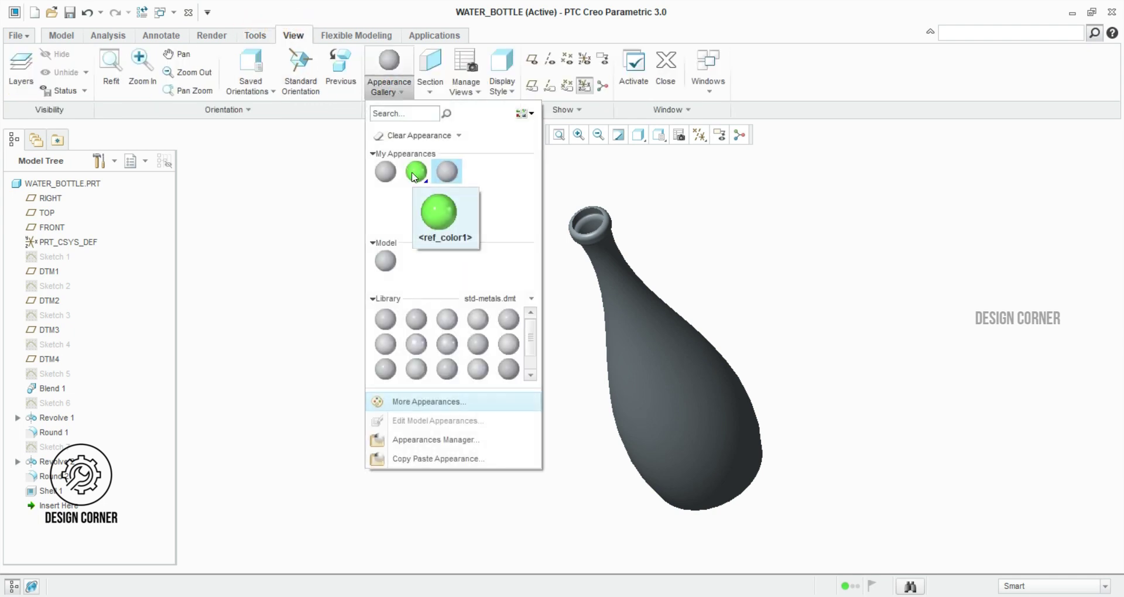
click(416, 173)
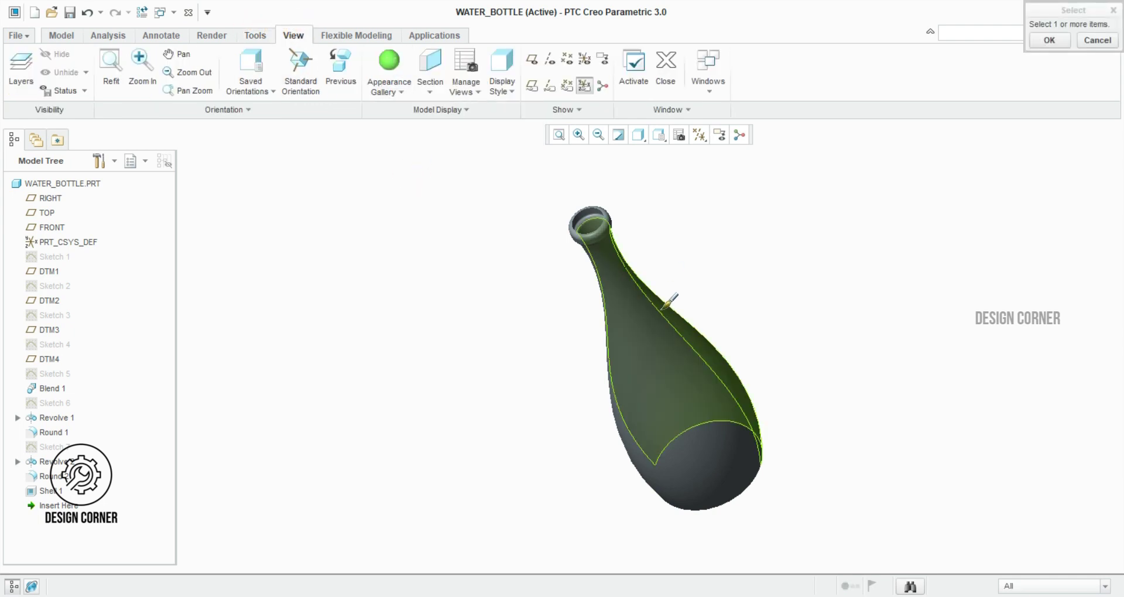
click(657, 309)
click(615, 293)
Add the surfaces of the ring around the bottle's mouth to the appearance selection
scroll(589, 224, down, 8)
click(560, 173)
click(529, 161)
mouse_move(560, 173)
middle_down()
mouse_move(542, 193)
mouse_move(539, 181)
mouse_move(531, 306)
middle_up()
click(536, 160)
click(531, 307)
Add the base recess surfaces to the selection and apply the green appearance to all selected surfaces
scroll(545, 293, down, 6)
click(672, 276)
scroll(702, 275, up, 5)
middle_drag(802, 269, 830, 265)
key(ctrl+d)
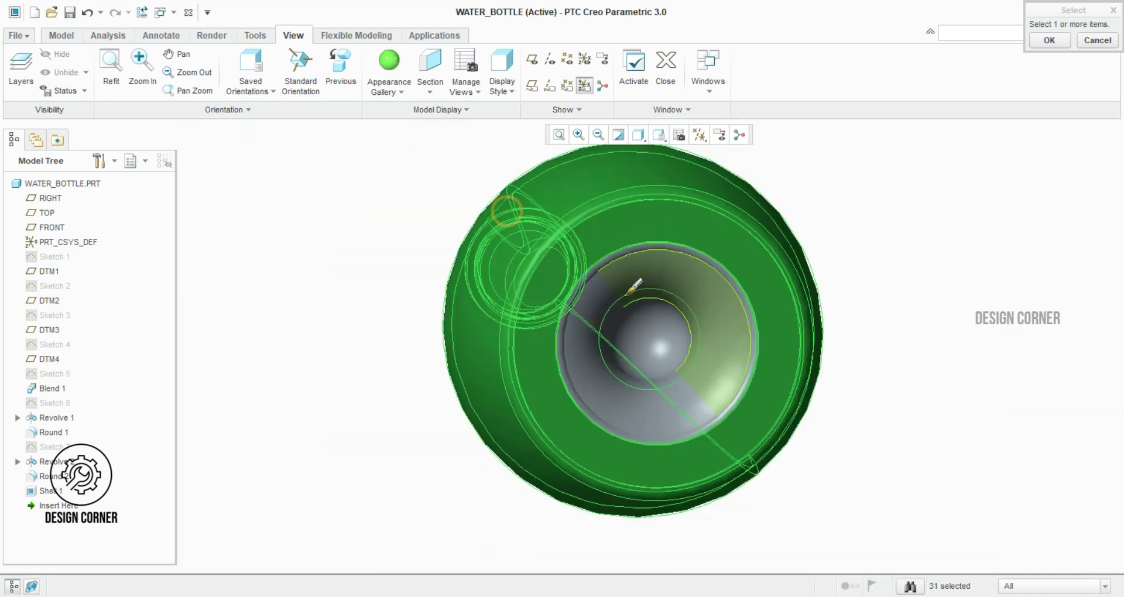
click(1049, 40)
Examine the green bottle in the FRONT view and restore the default orientation
click(659, 135)
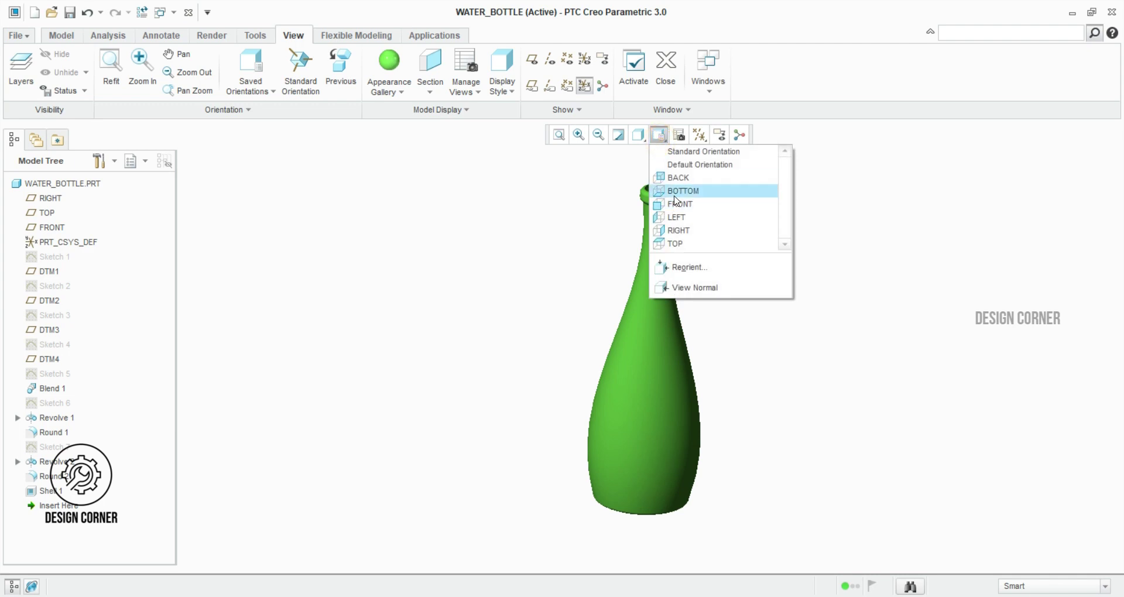
click(675, 205)
click(560, 137)
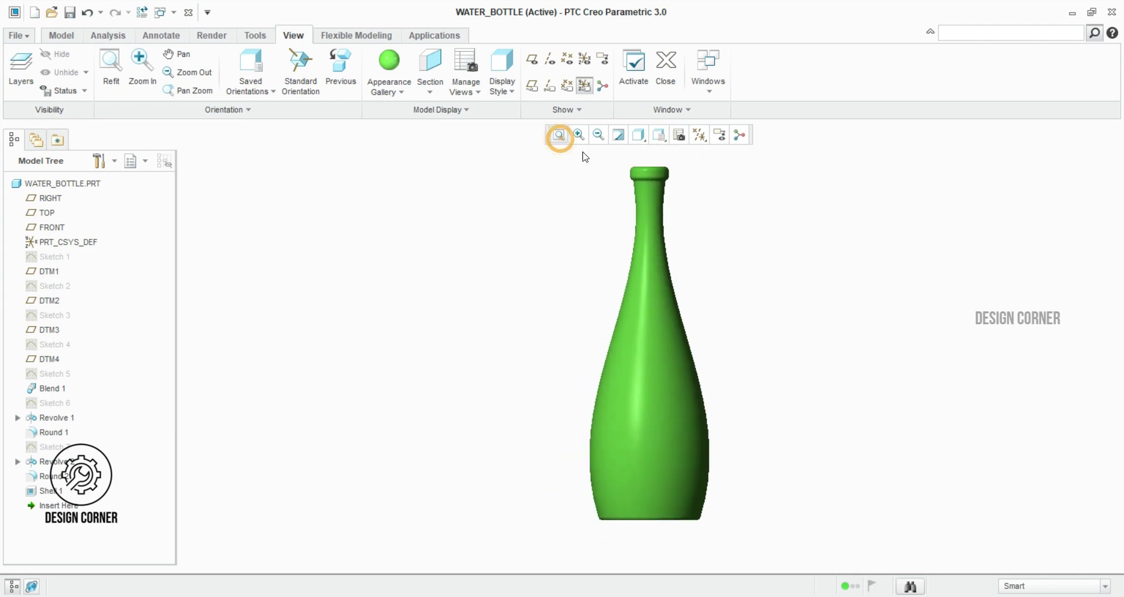
click(660, 137)
click(675, 163)
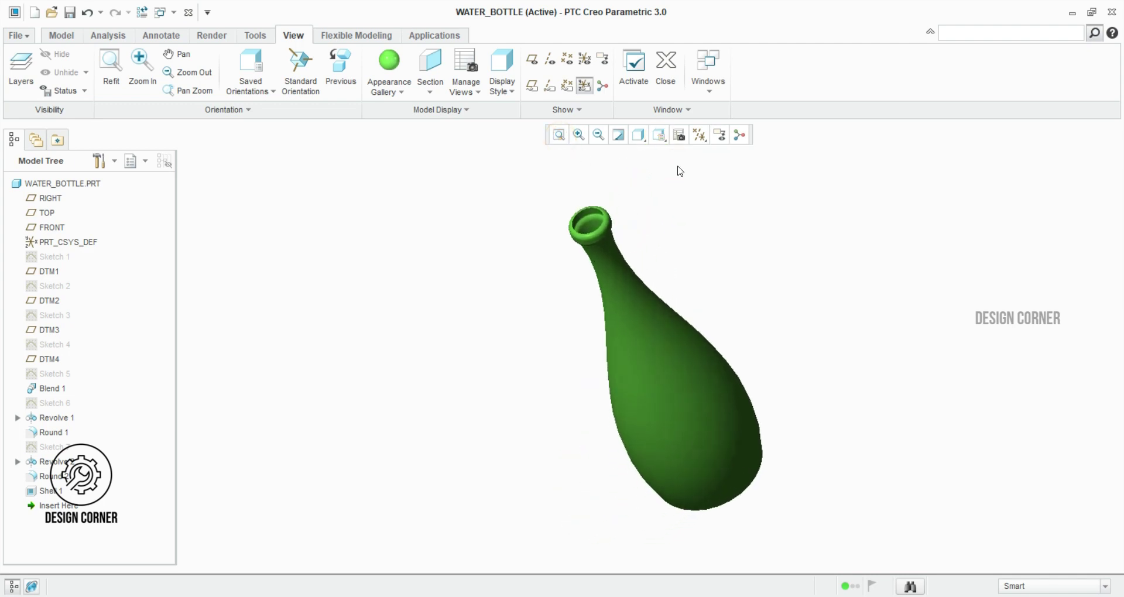